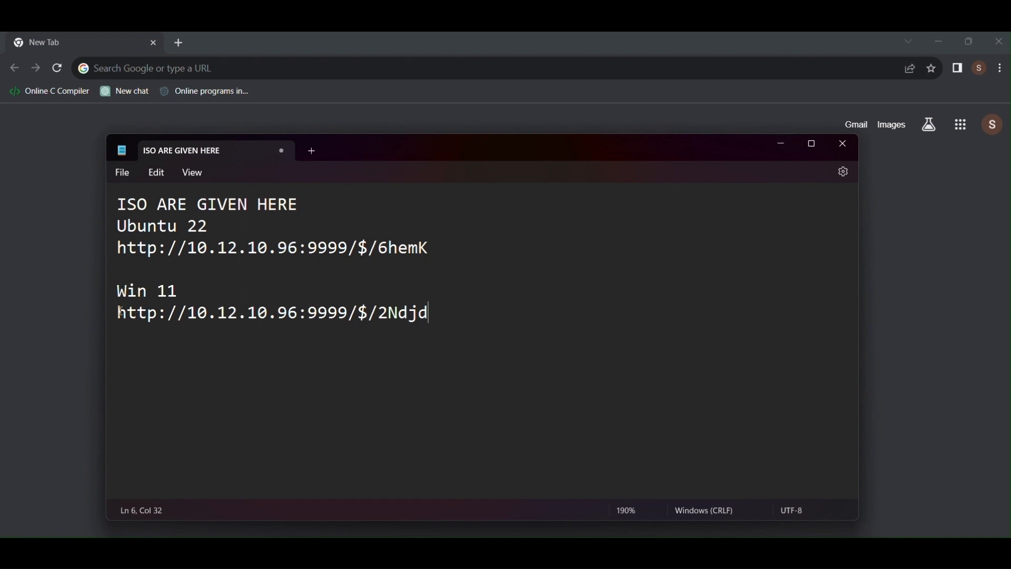
Copy the Win 11 link from the ISO notes and open it in Chrome to start downloading the Windows 11 ISO
drag(118, 315, 468, 327)
key(ctrl+c)
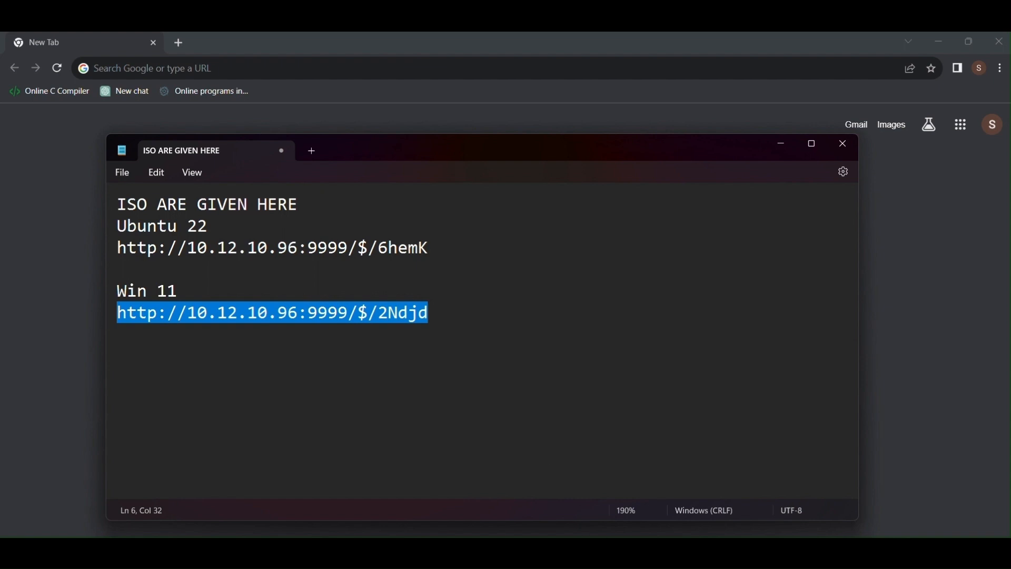
click(538, 551)
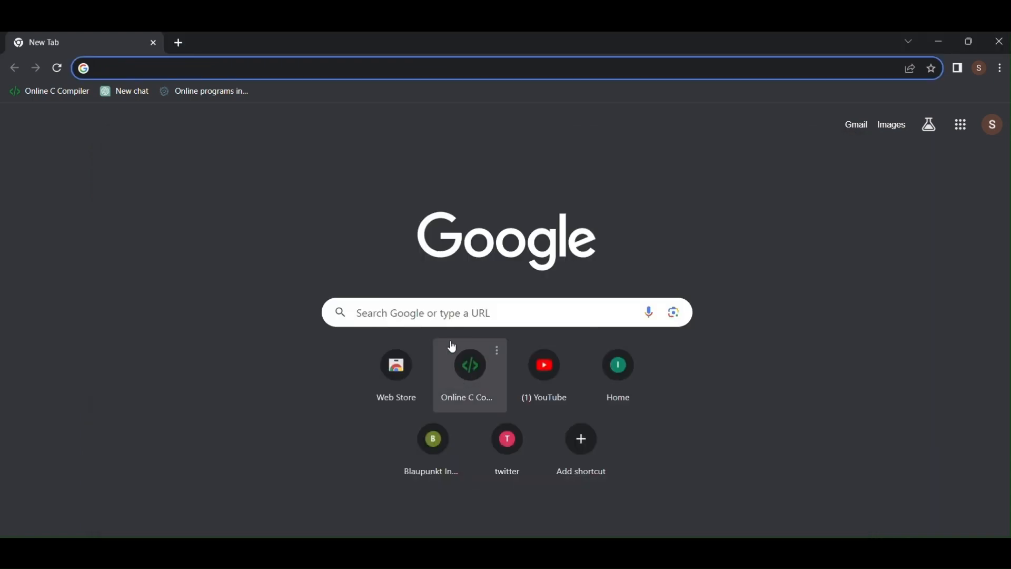
click(297, 68)
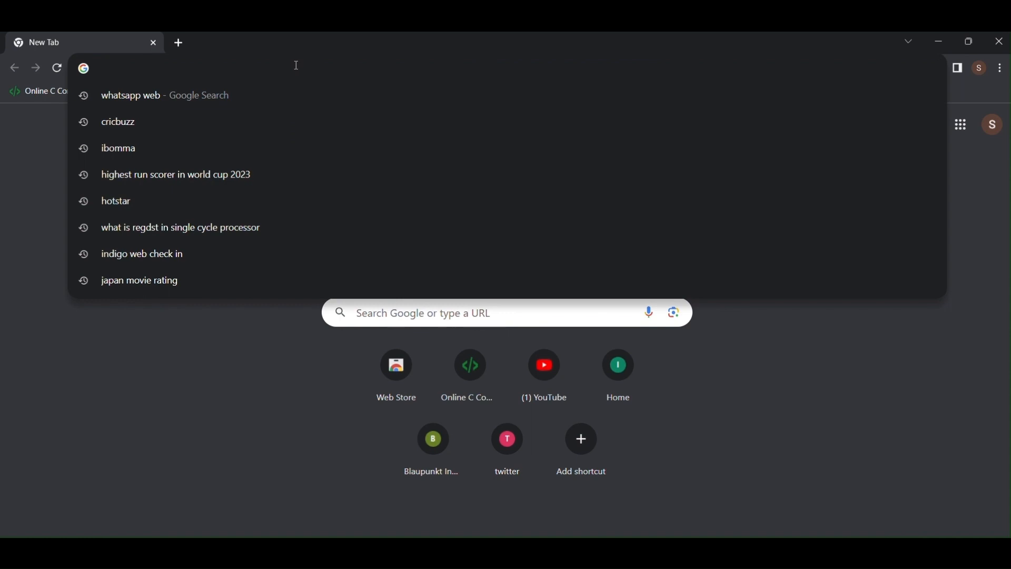
key(ctrl+v)
key(Return)
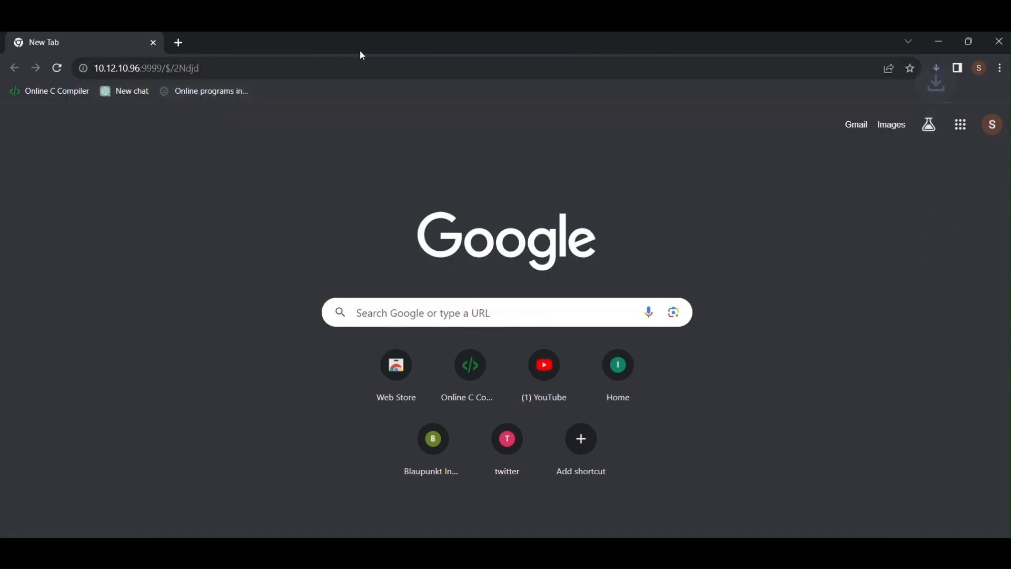
click(937, 68)
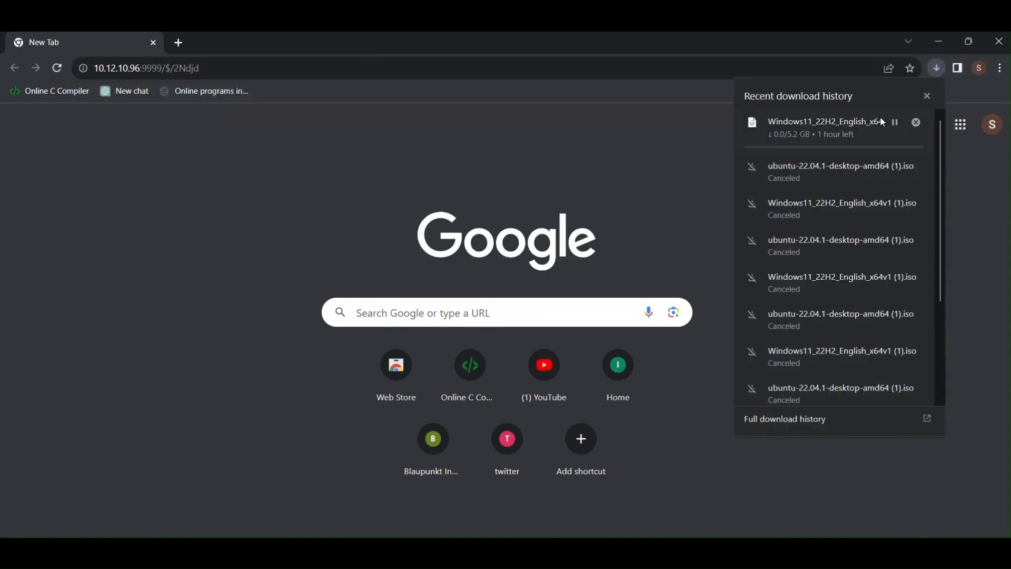
click(575, 170)
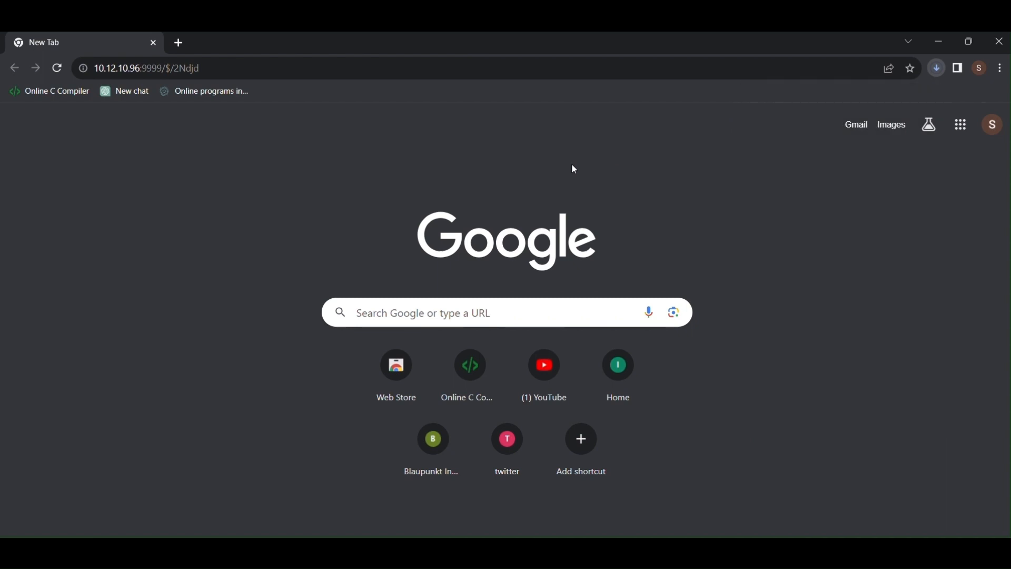
Clear the browser's address and copy the Ubuntu 22 link from the ISO notes in Notepad
click(264, 65)
key(BackSpace)
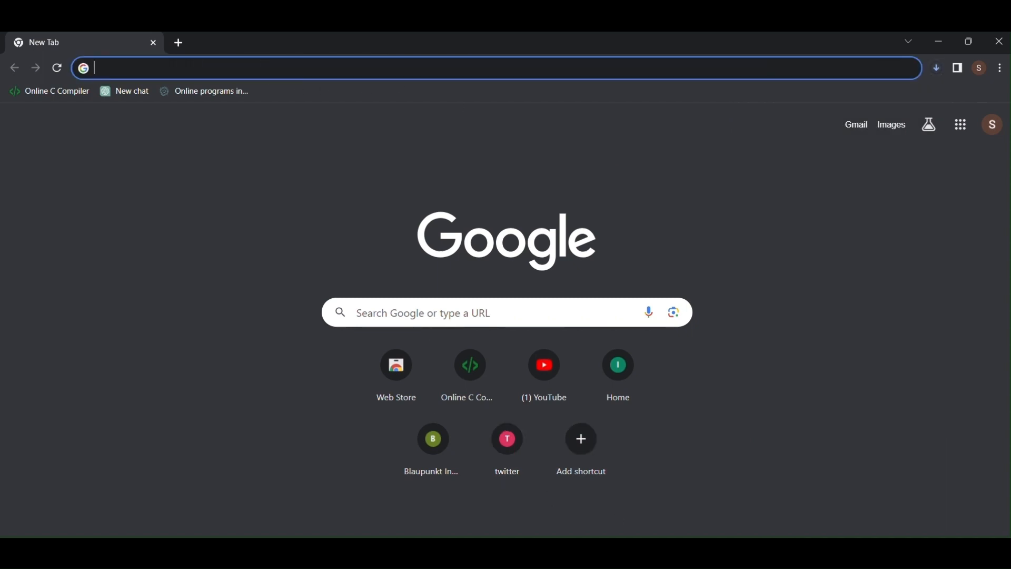
mouse_move(682, 551)
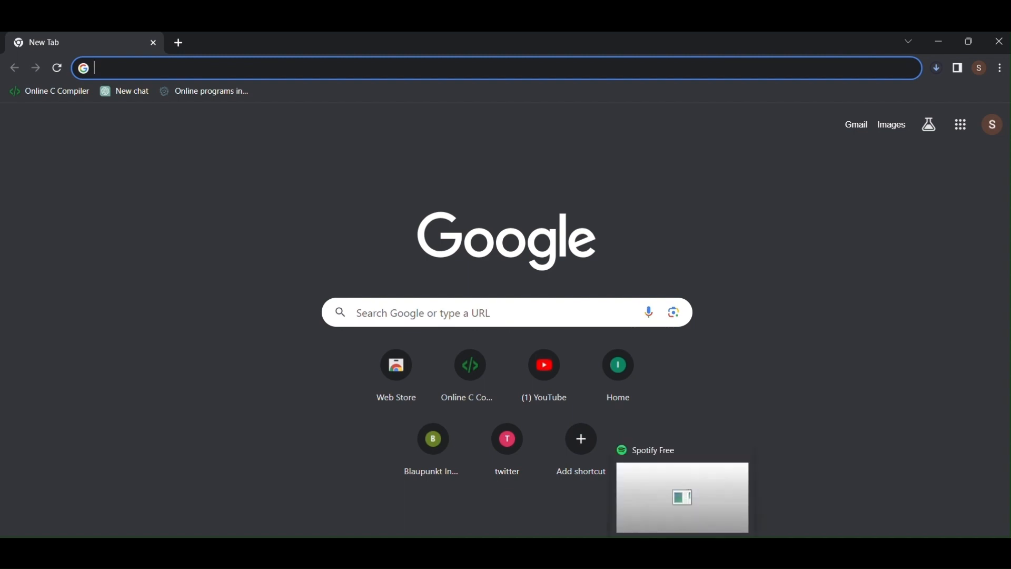
click(706, 551)
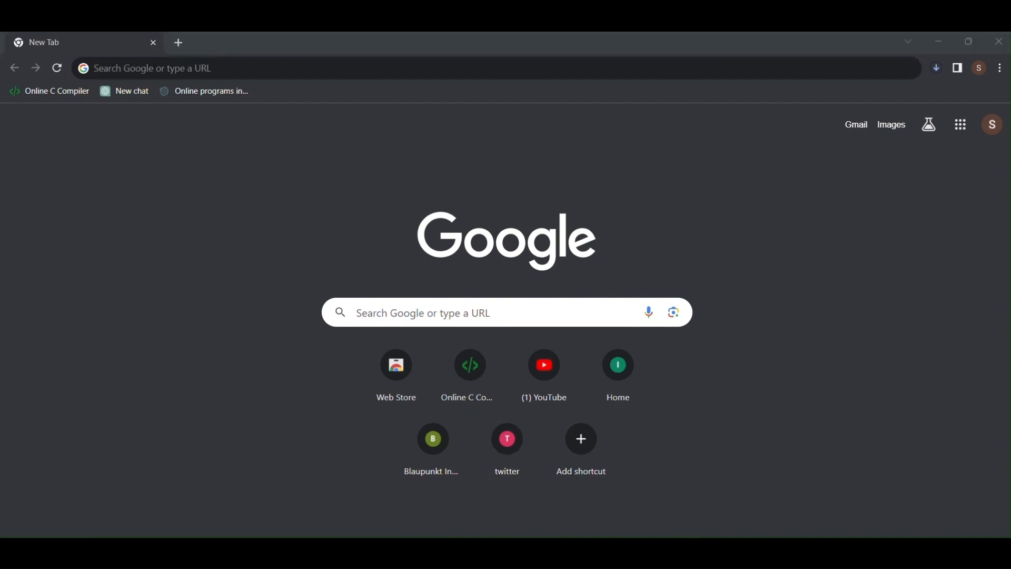
click(465, 287)
drag(466, 287, 219, 226)
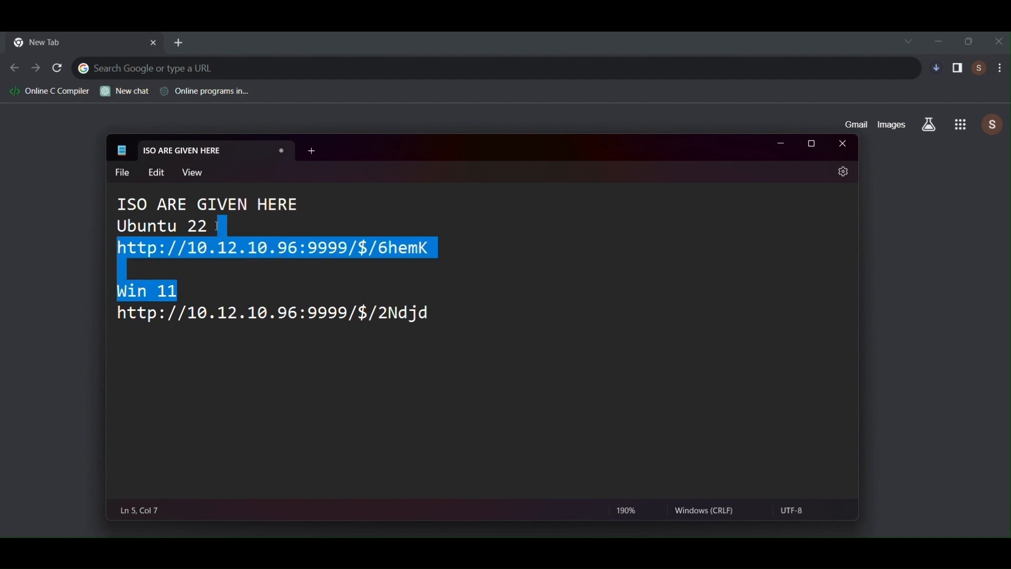
click(266, 265)
triple_click(119, 249)
key(ctrl+c)
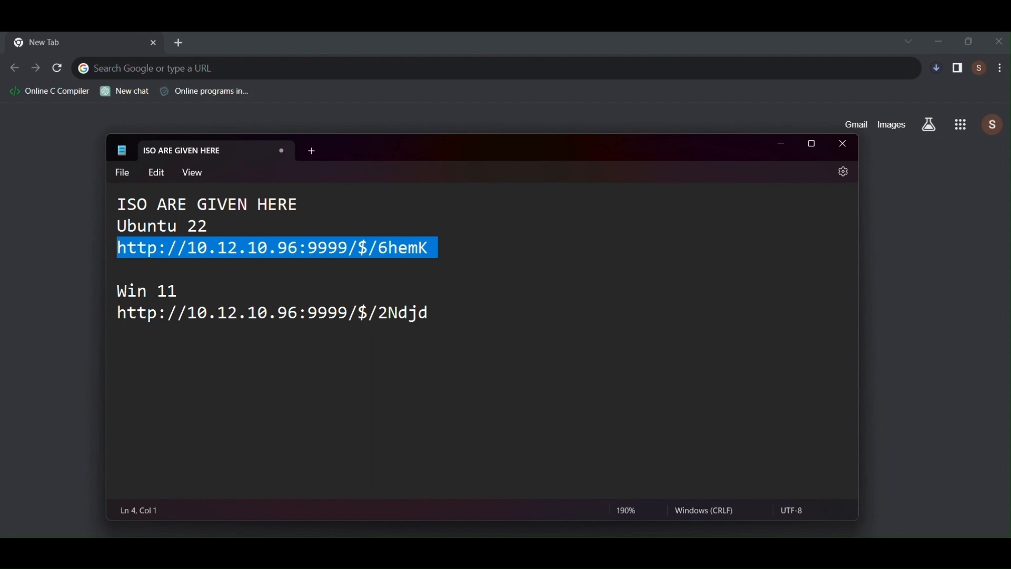
Open the copied Ubuntu 22 link in Chrome to start the ISO download and check the recent downloads
click(372, 122)
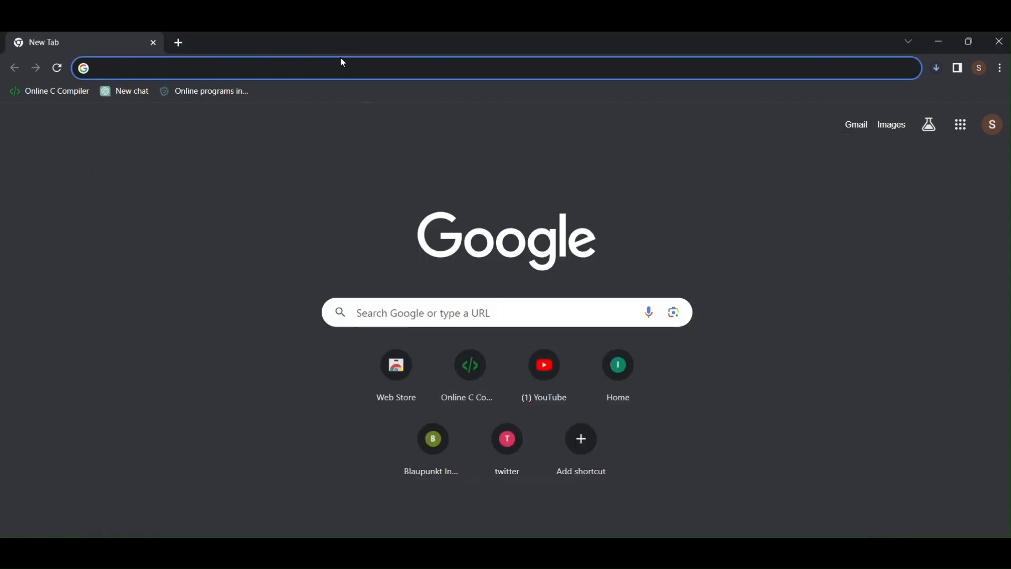
key(ctrl+v)
key(Return)
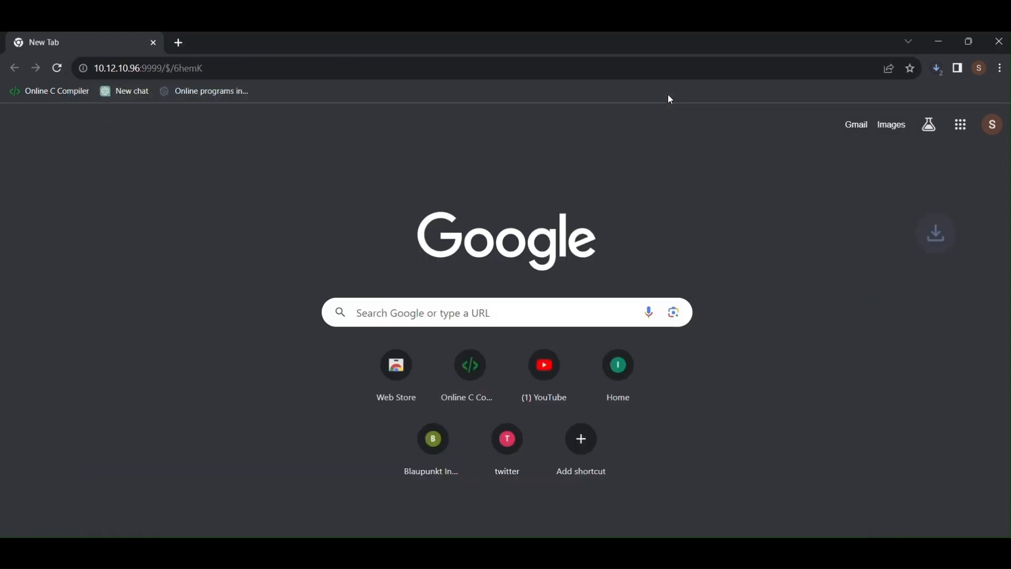
click(940, 70)
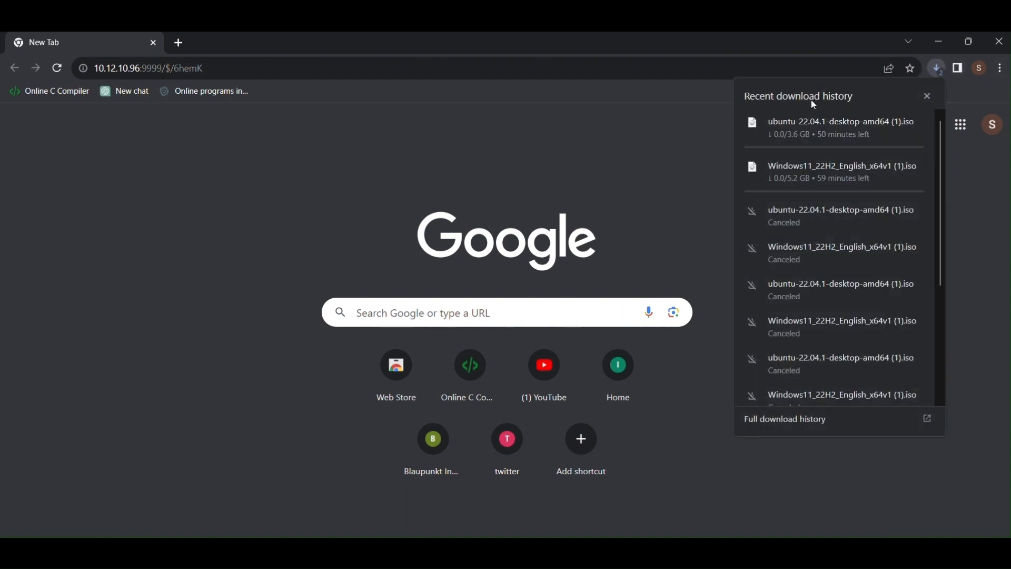
mouse_move(856, 124)
click(652, 112)
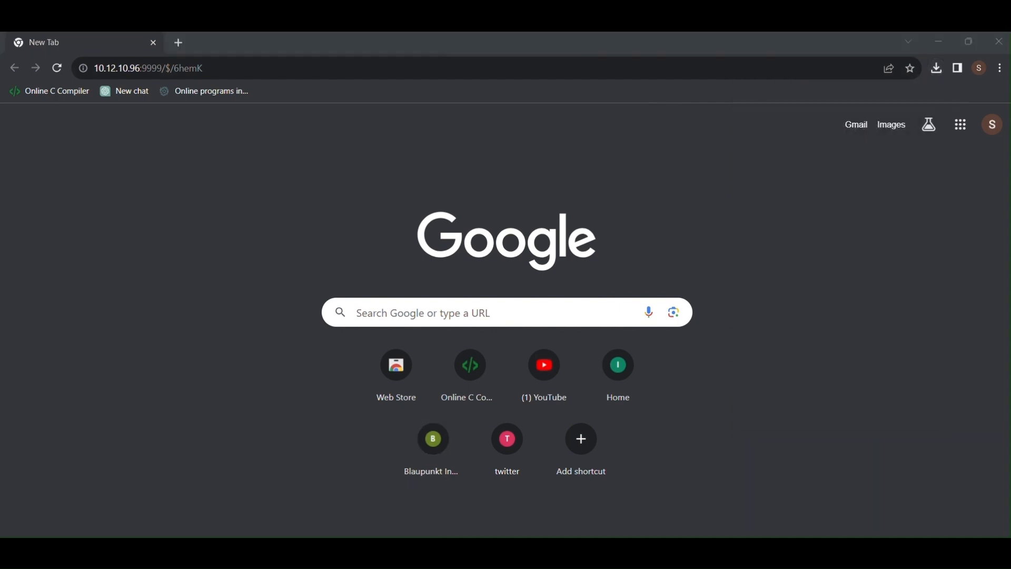
Look in File Explorer's Downloads folder for the Ubuntu and Windows 11 ISO files, and close the window
key(super+e)
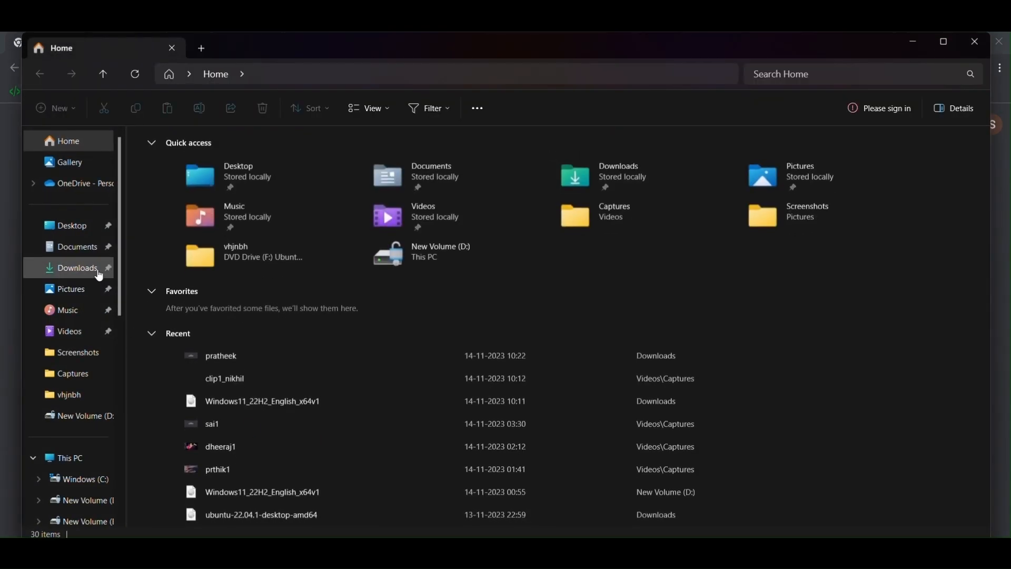
click(97, 270)
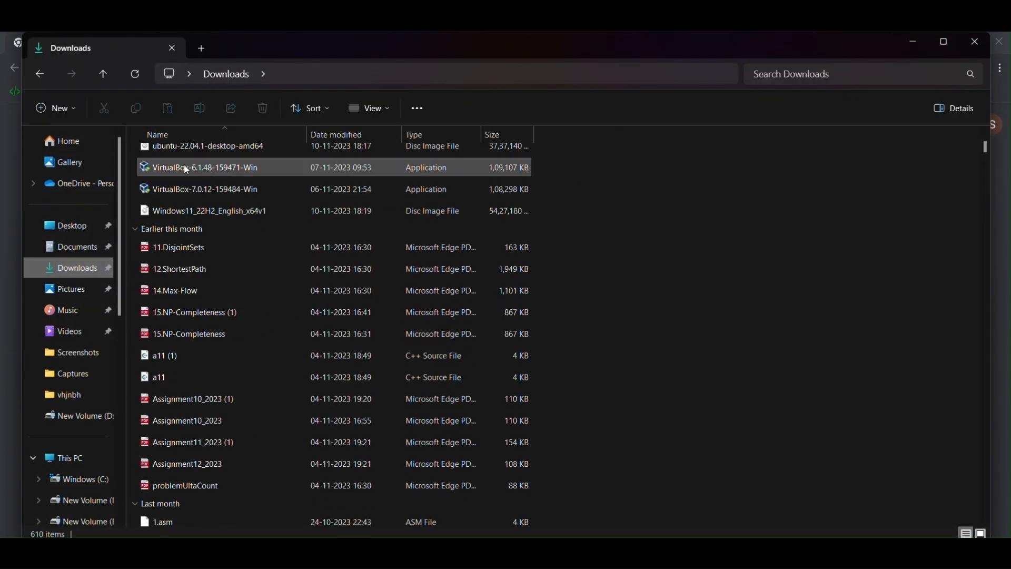
drag(184, 153, 198, 214)
click(198, 214)
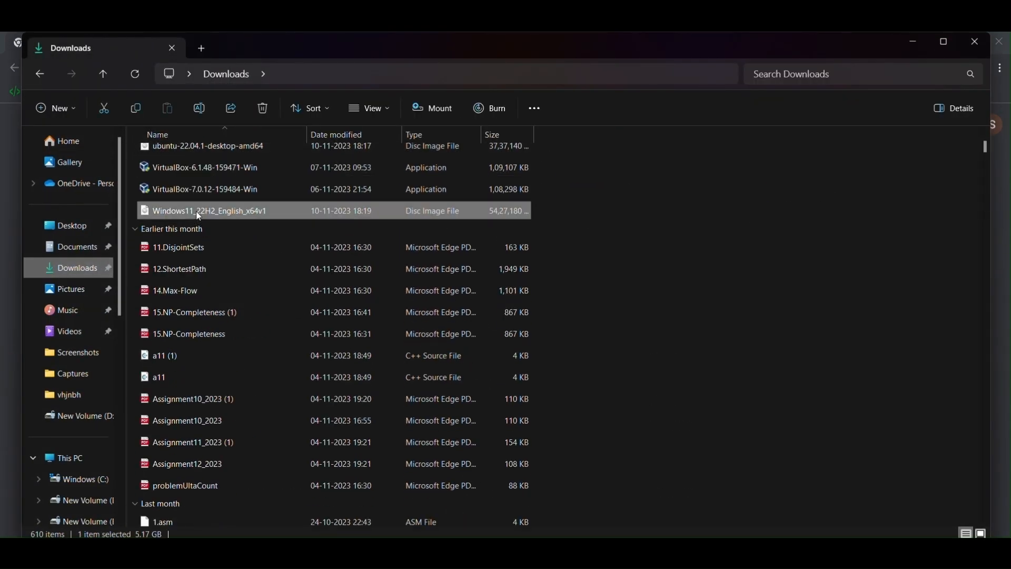
click(605, 214)
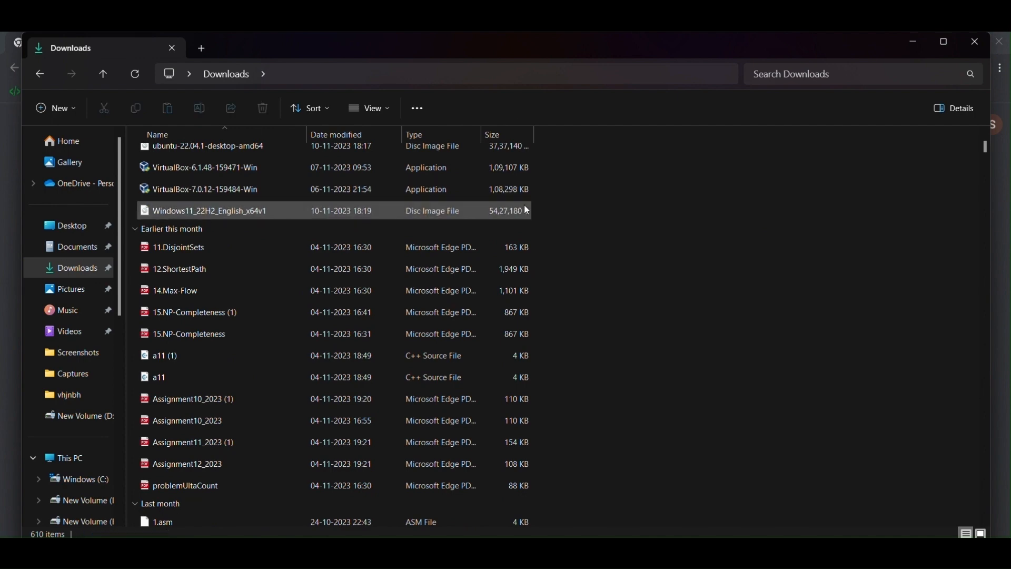
click(975, 43)
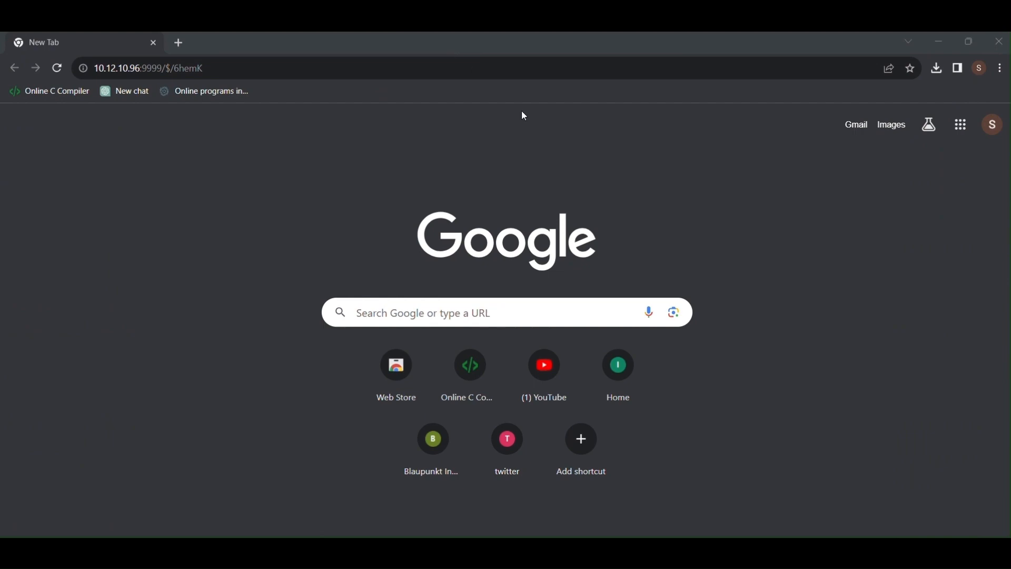
In VirtualBox, begin a new virtual machine named dualboot using the Windows11_22H2_English_x64v1 ISO with unattended installation left enabled
click(746, 552)
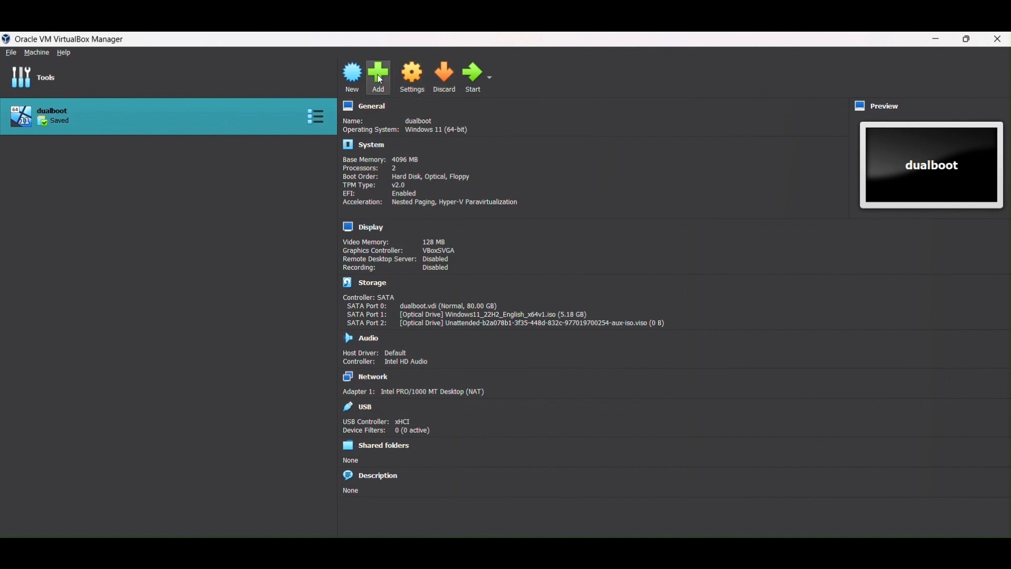
click(354, 79)
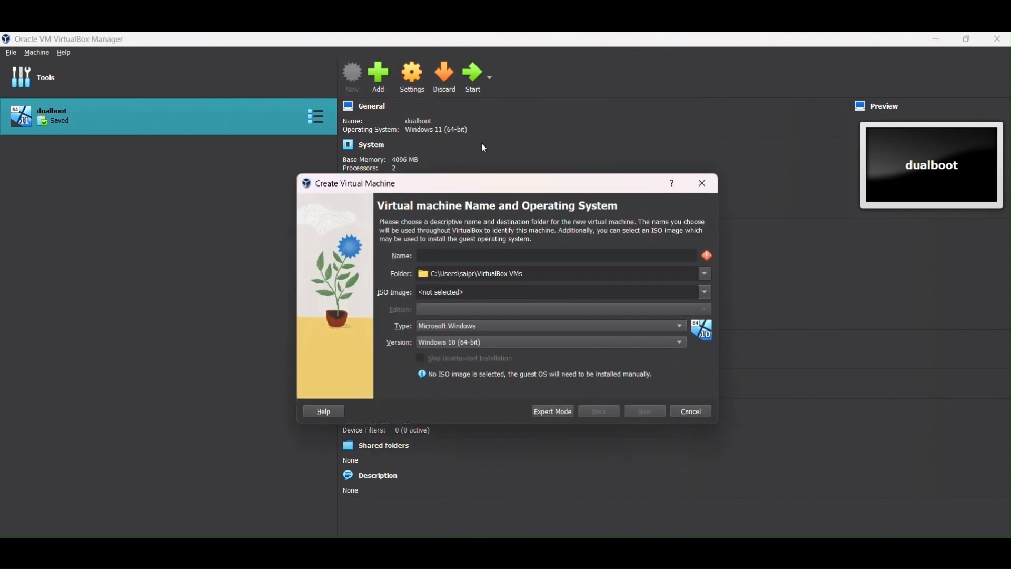
text(dualboot)
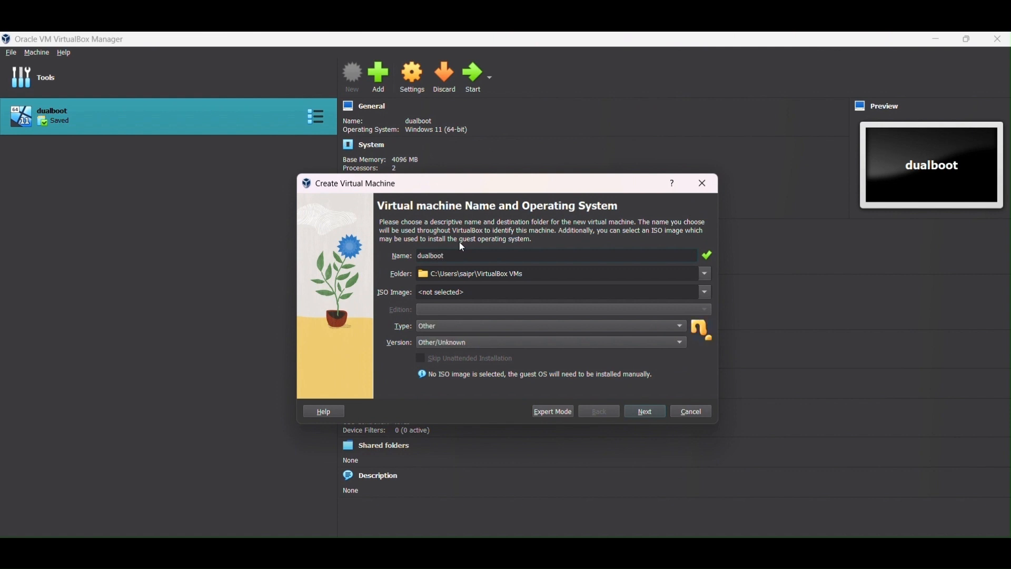
click(707, 292)
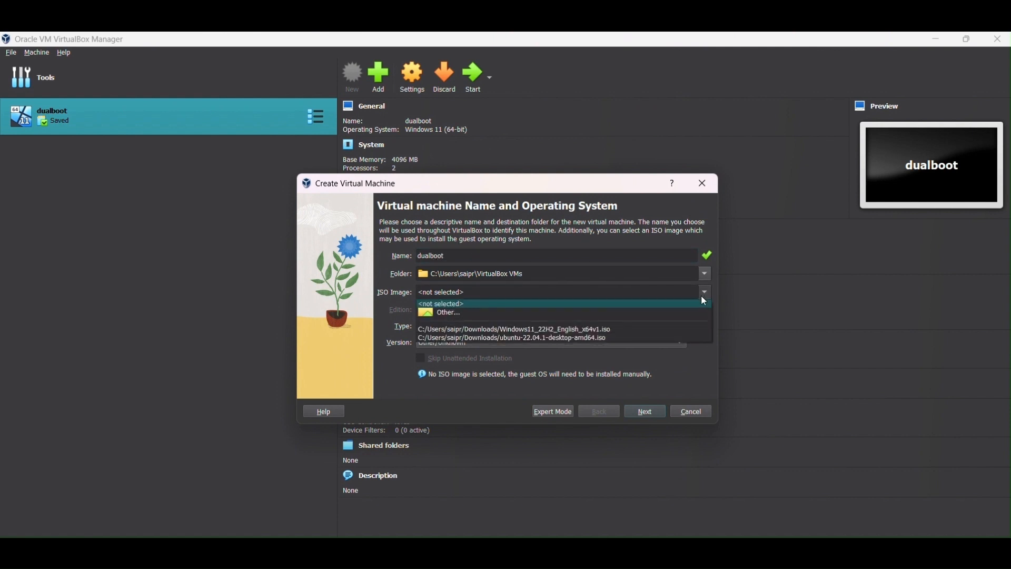
click(617, 315)
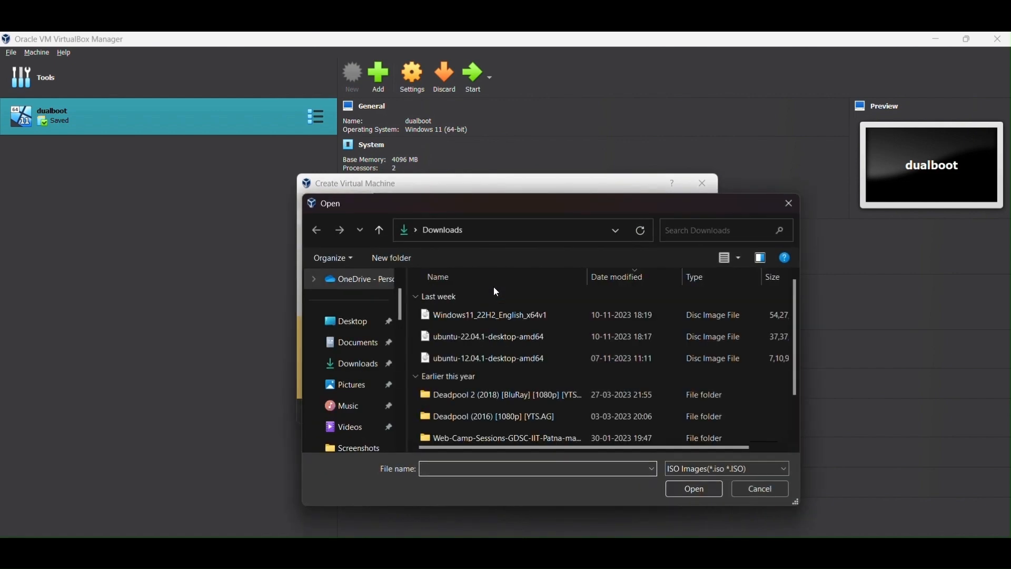
double_click(475, 315)
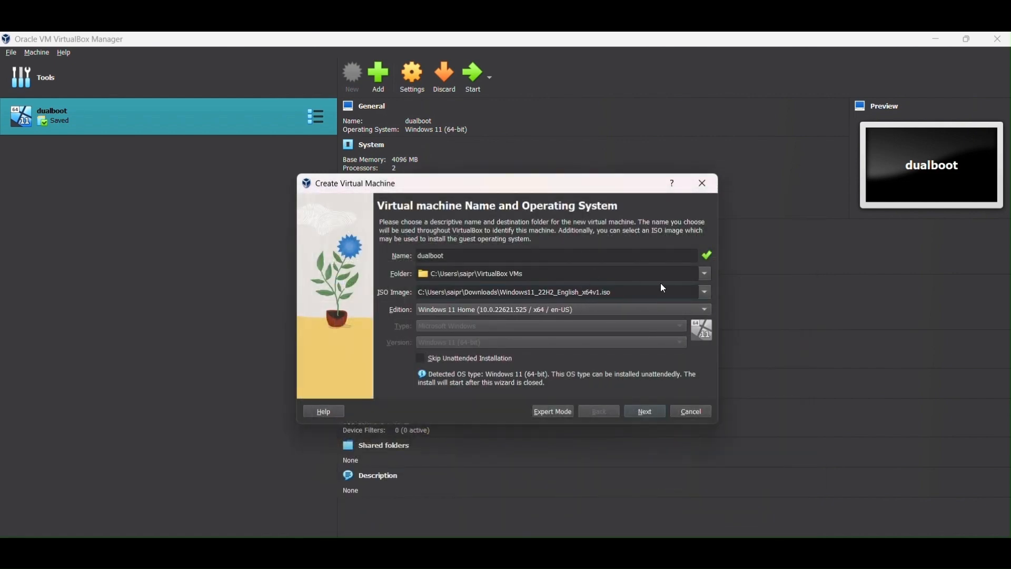
click(641, 408)
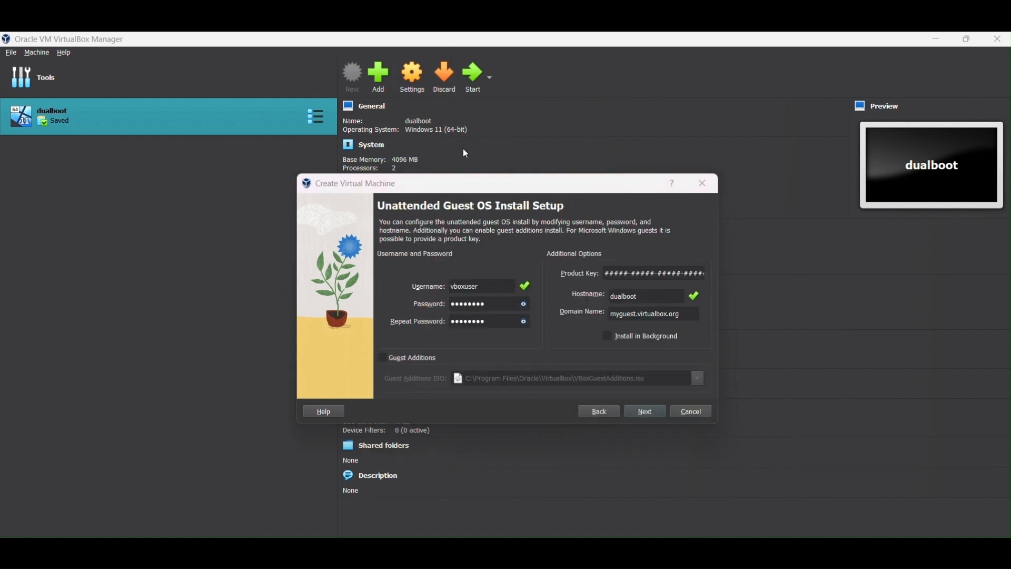
Set the unattended install username to the student's roll number followed by _WIN, and continue to the hardware settings
click(493, 290)
key(BackSpace)
key(BackSpace)
key(BackSpace)
key(BackSpace)
key(BackSpace)
key(BackSpace)
key(BackSpace)
key(BackSpace)
text(2)
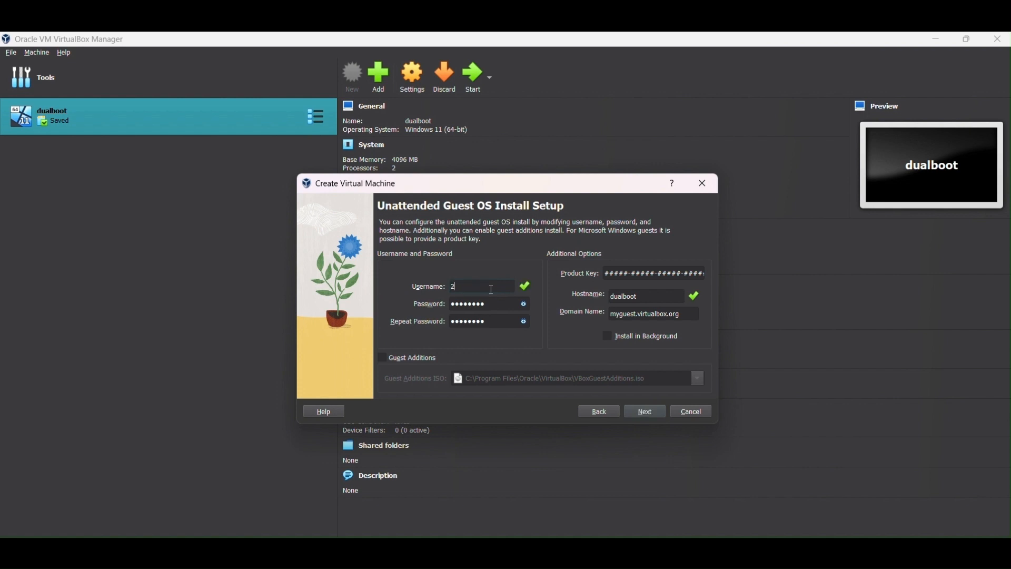
text(201CS78_WIN)
click(648, 410)
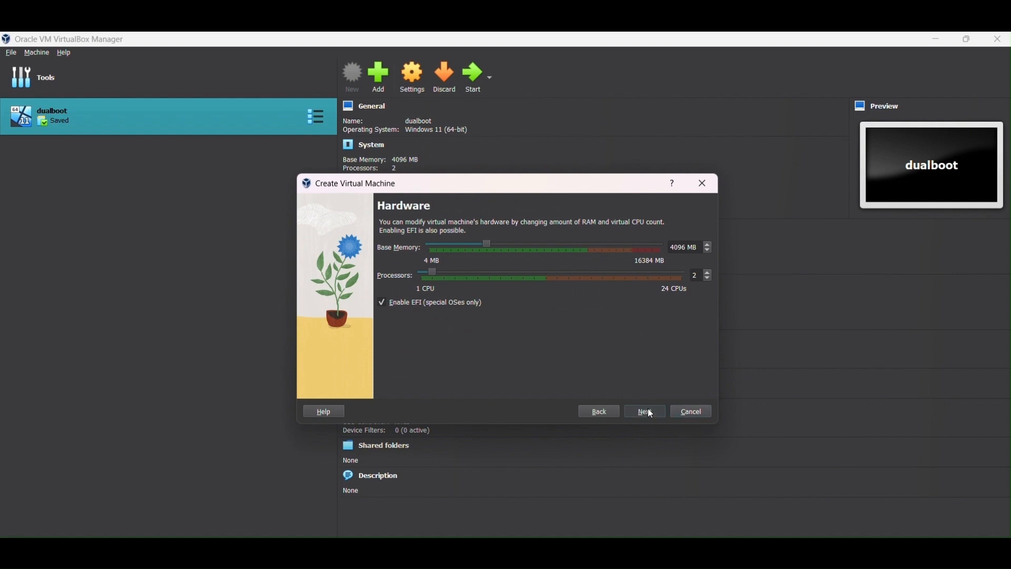
Accept 4096 MB memory, 2 processors, EFI and the default 80 GB disk, and finish creating the virtual machine
click(648, 410)
click(647, 410)
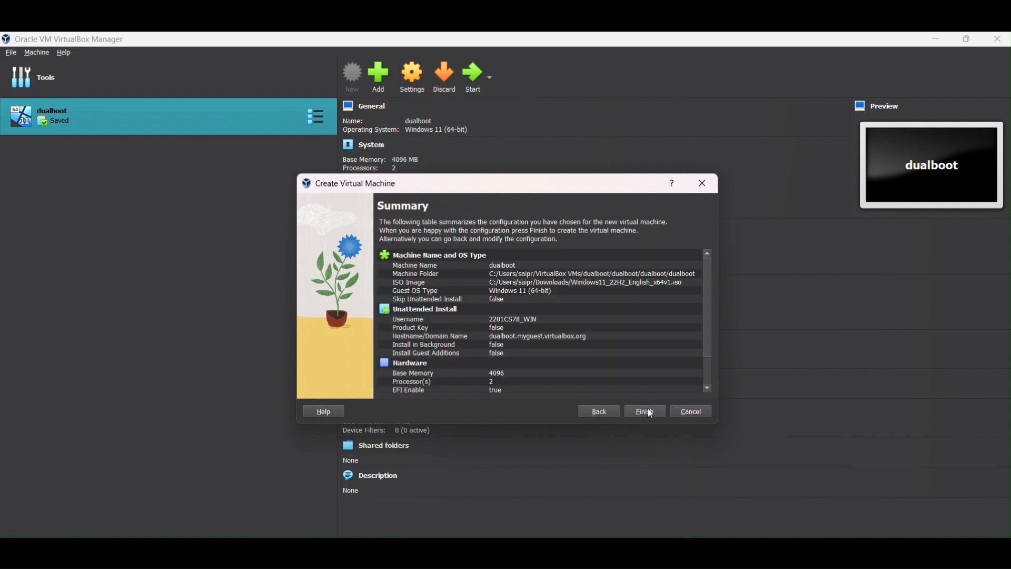
click(652, 413)
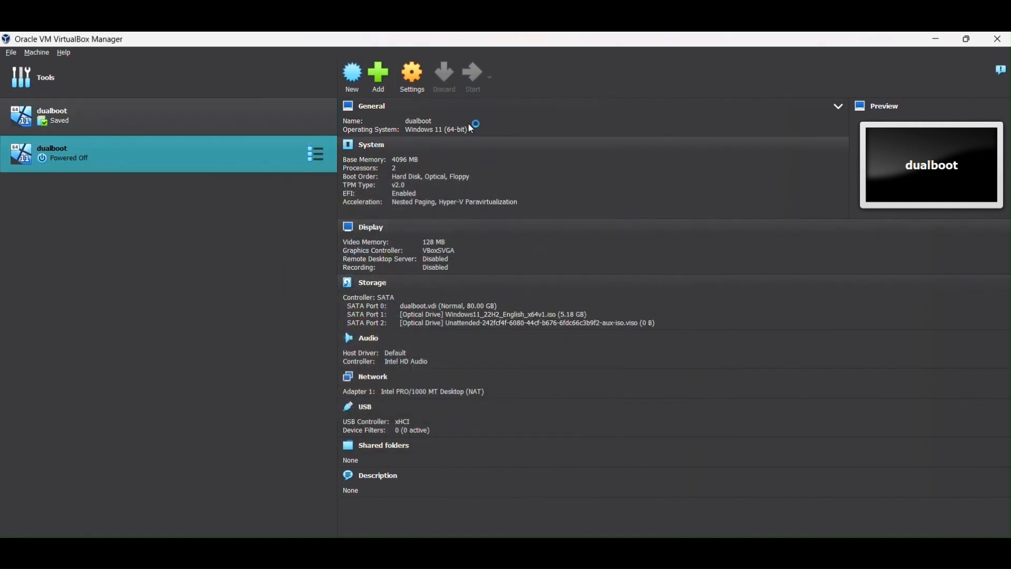
Start the virtual machine, boot it from the Windows installation disc and hide the notification list
click(473, 74)
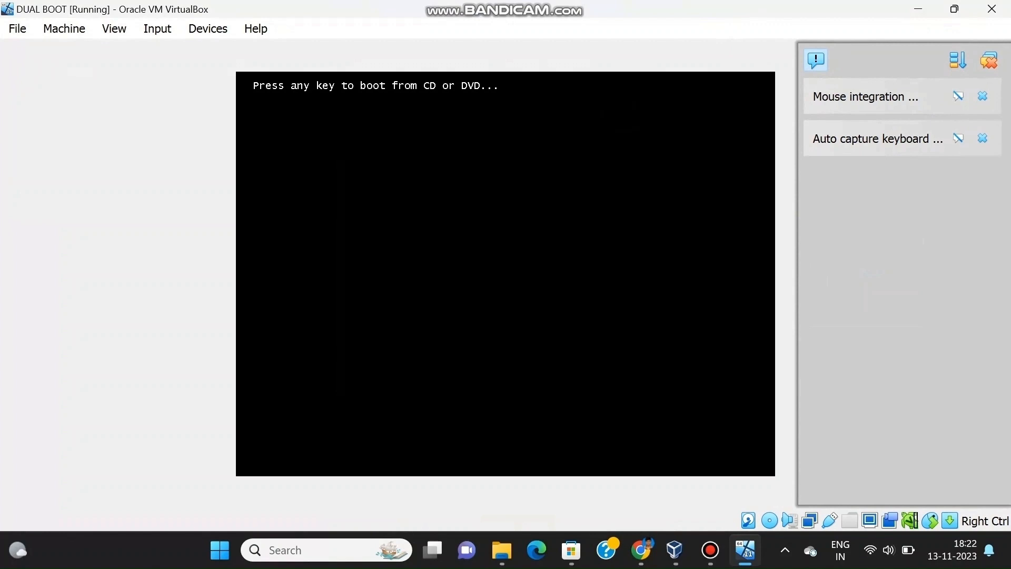
key(Return)
click(479, 226)
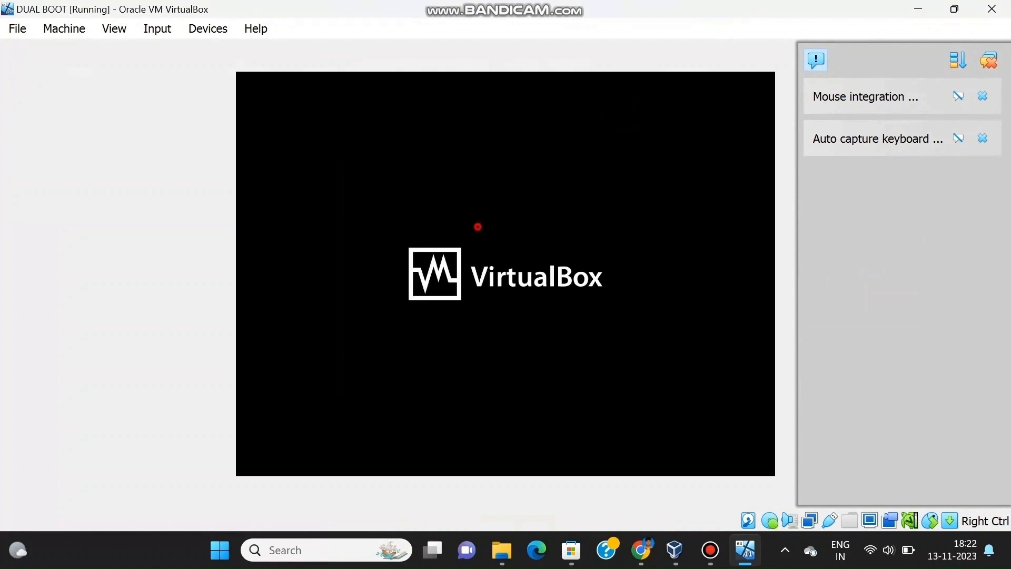
click(818, 59)
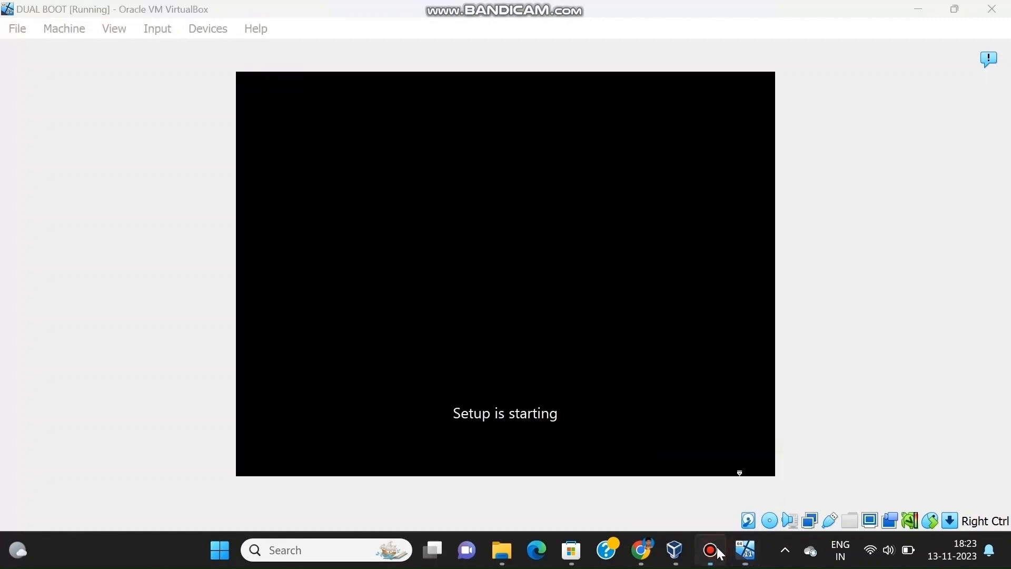
click(713, 550)
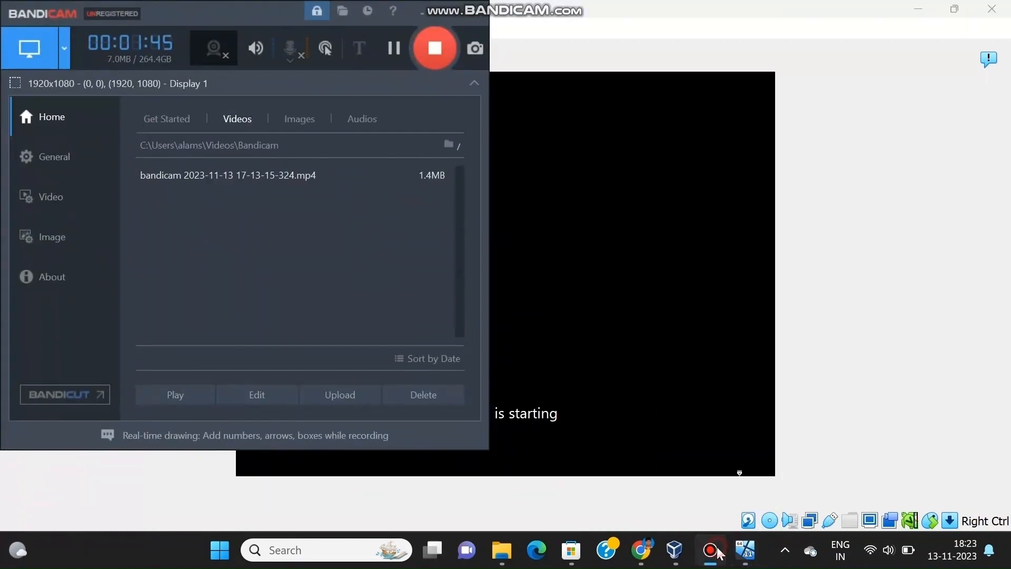
click(712, 550)
click(855, 366)
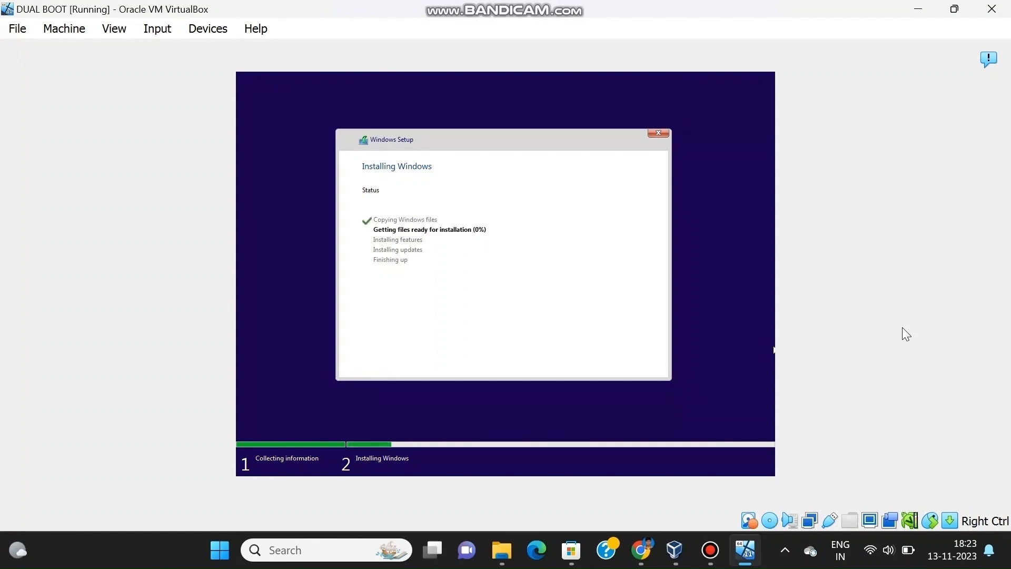
click(713, 550)
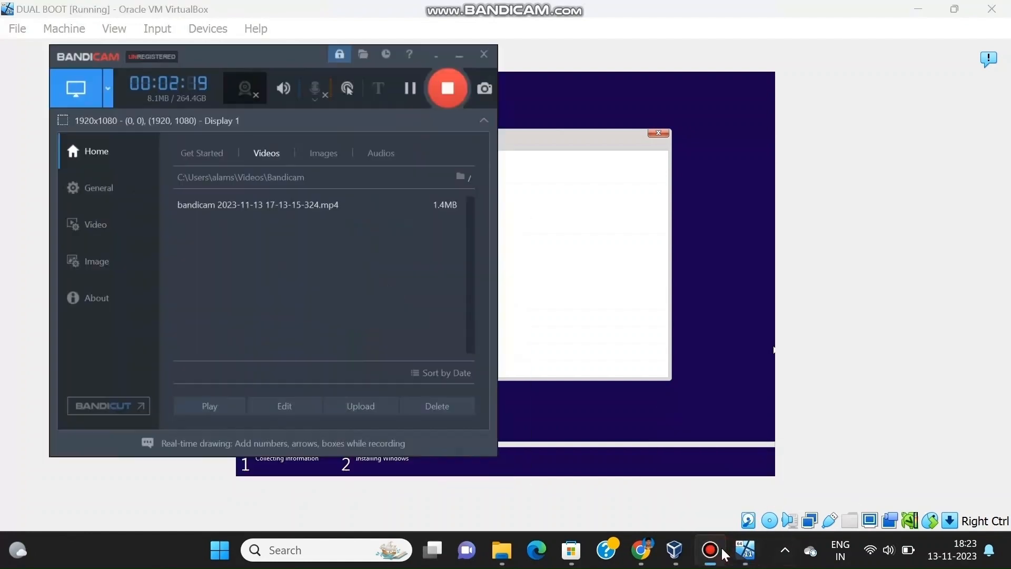
click(394, 48)
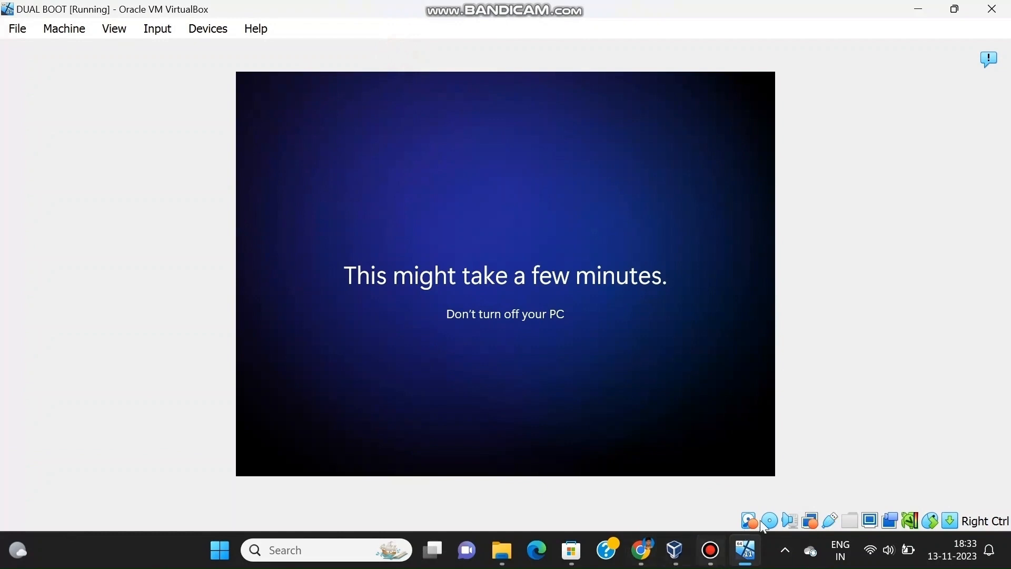
click(714, 561)
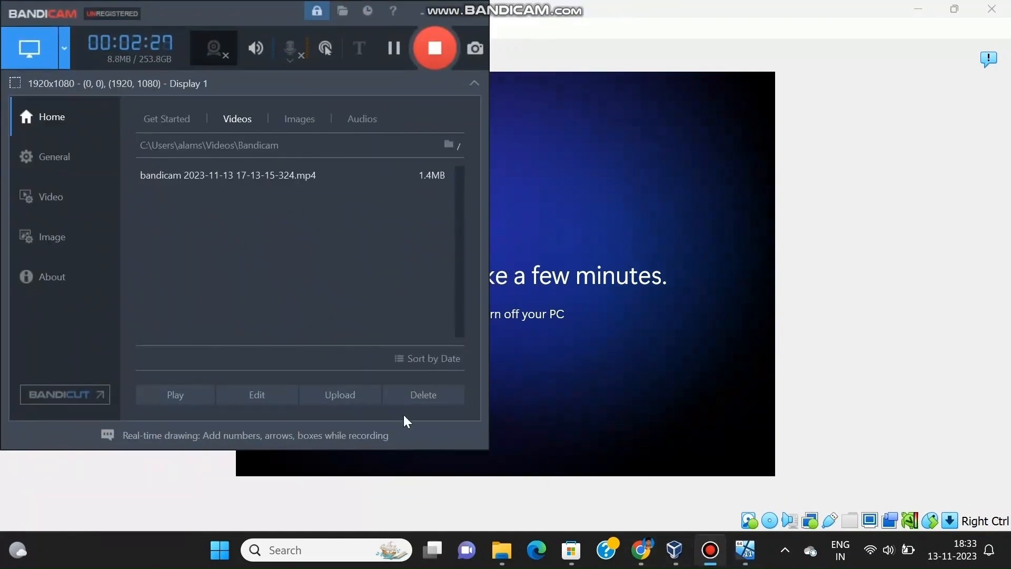
click(713, 556)
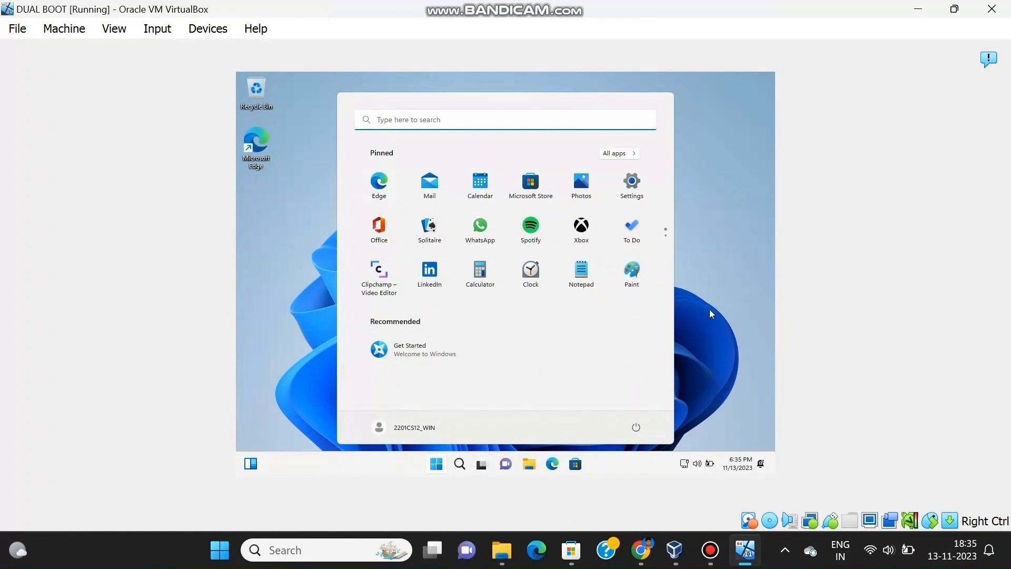
click(710, 550)
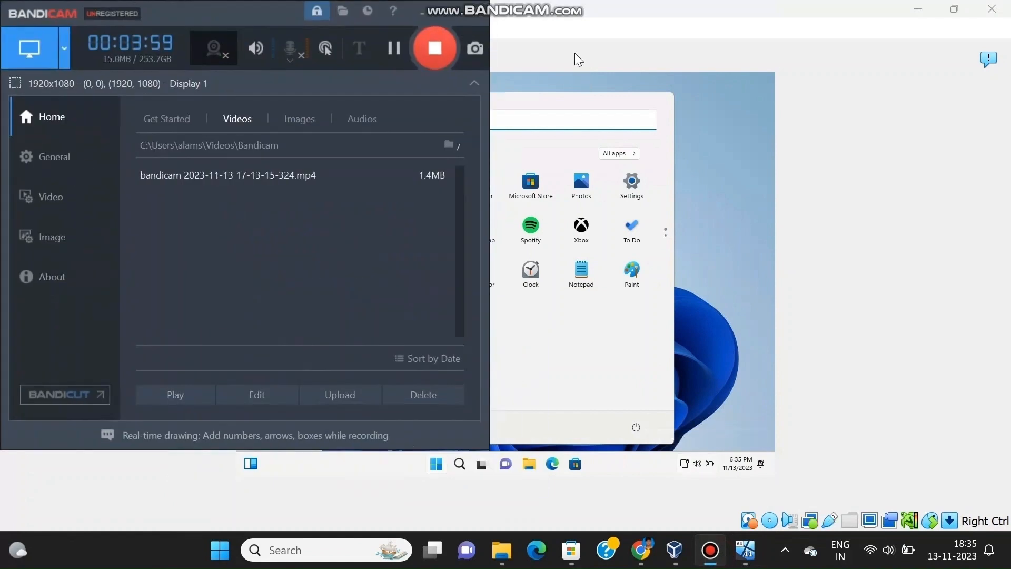
click(394, 48)
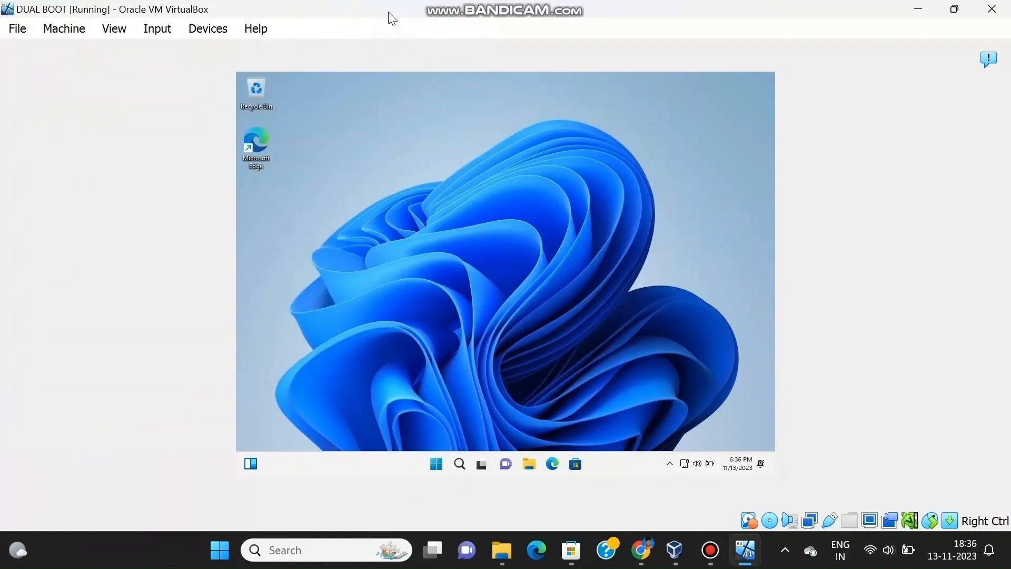
Insert the Guest Additions CD image into the running machine and open the VirtualBox Guest Additions drive in the guest's File Explorer
click(208, 29)
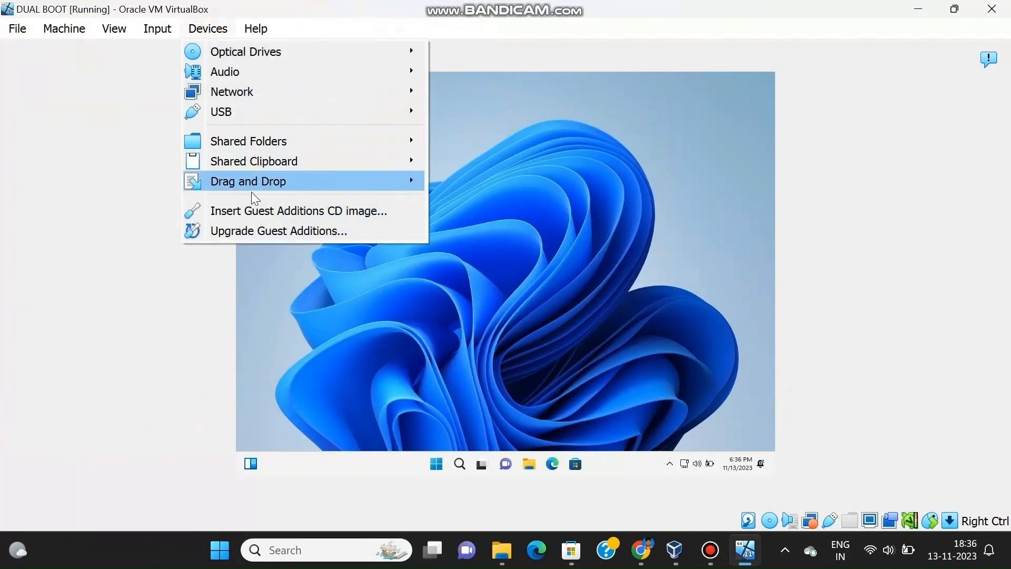
click(252, 210)
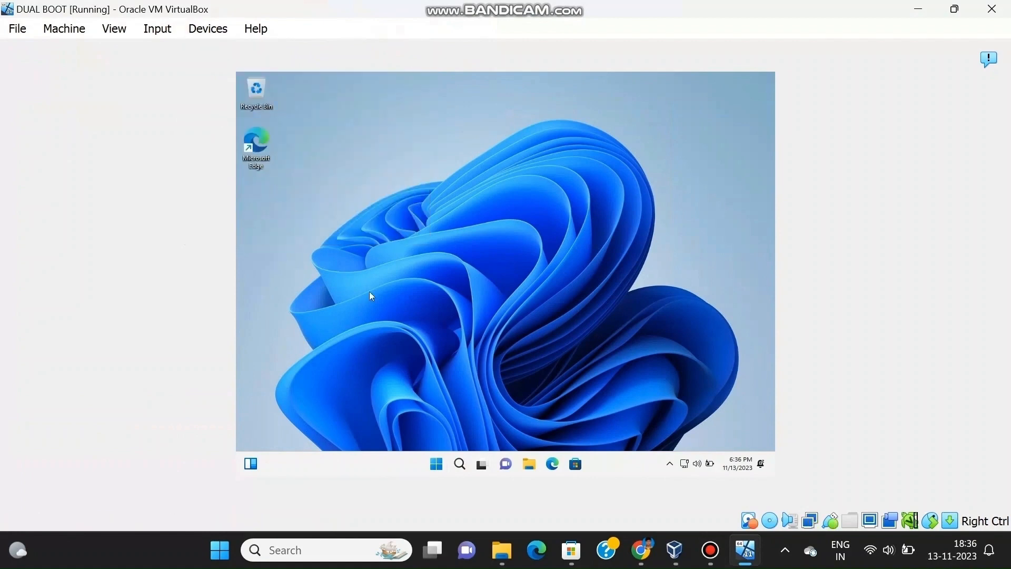
click(530, 467)
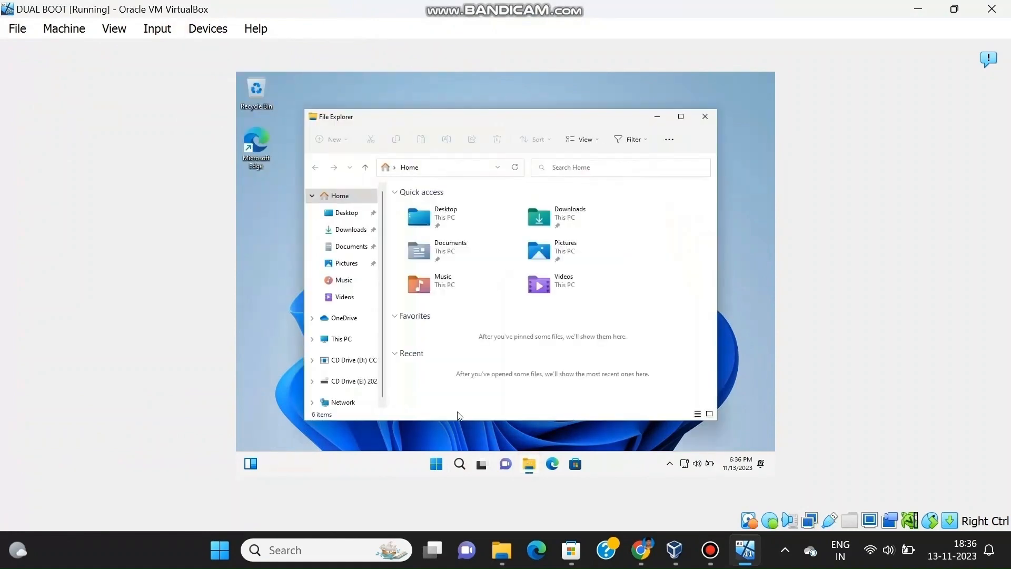
click(352, 346)
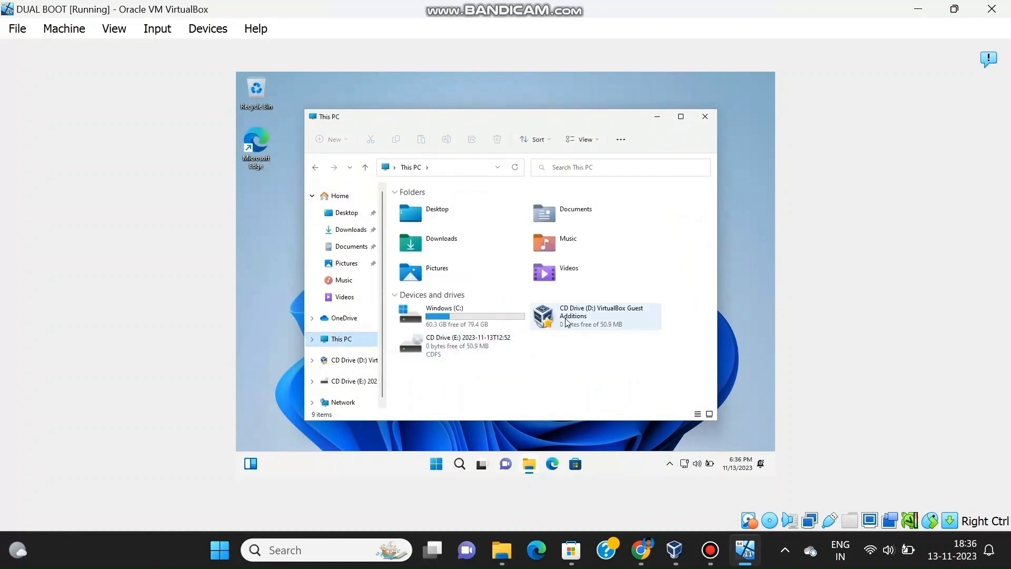
double_click(567, 322)
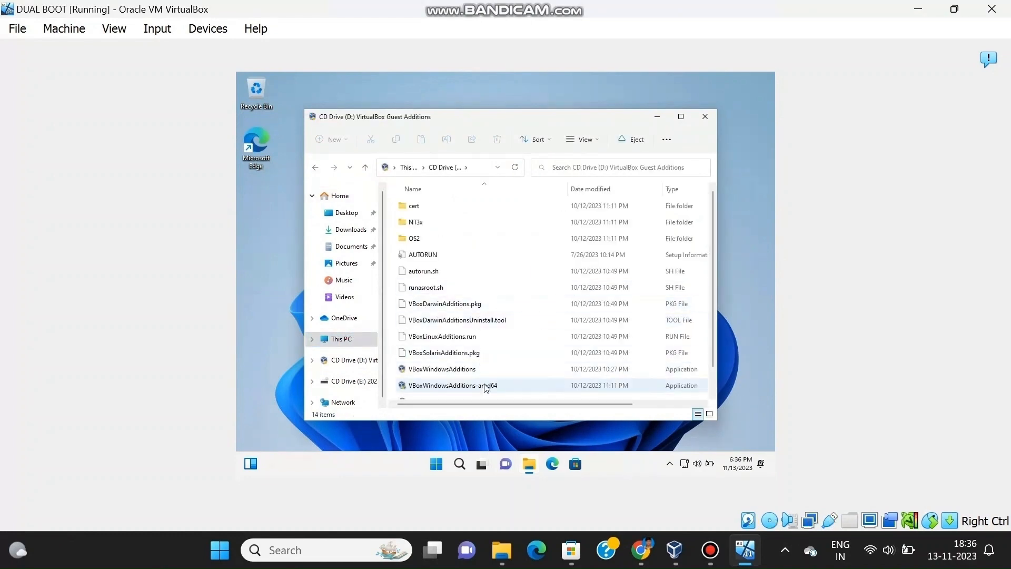
Run VBoxWindowsAdditions-amd64 with administrator approval, install Guest Additions with the default components, and reboot into Windows
double_click(486, 388)
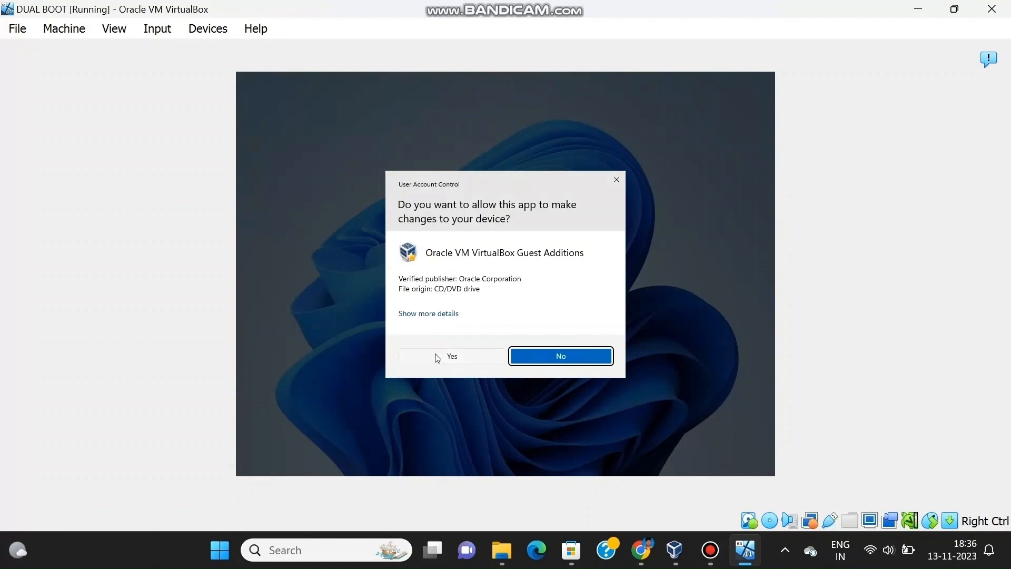
click(436, 354)
key(super)
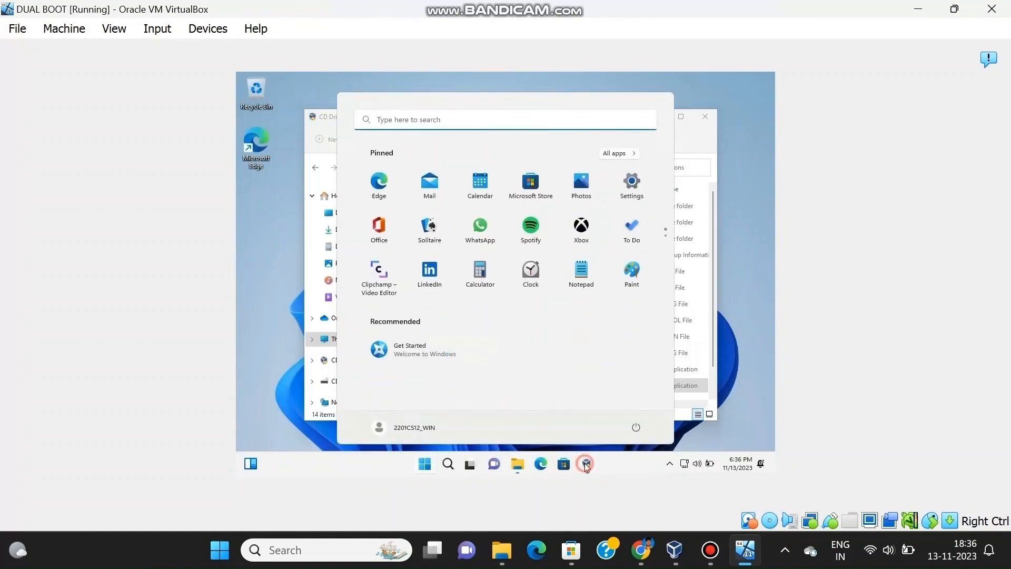
click(586, 465)
click(561, 352)
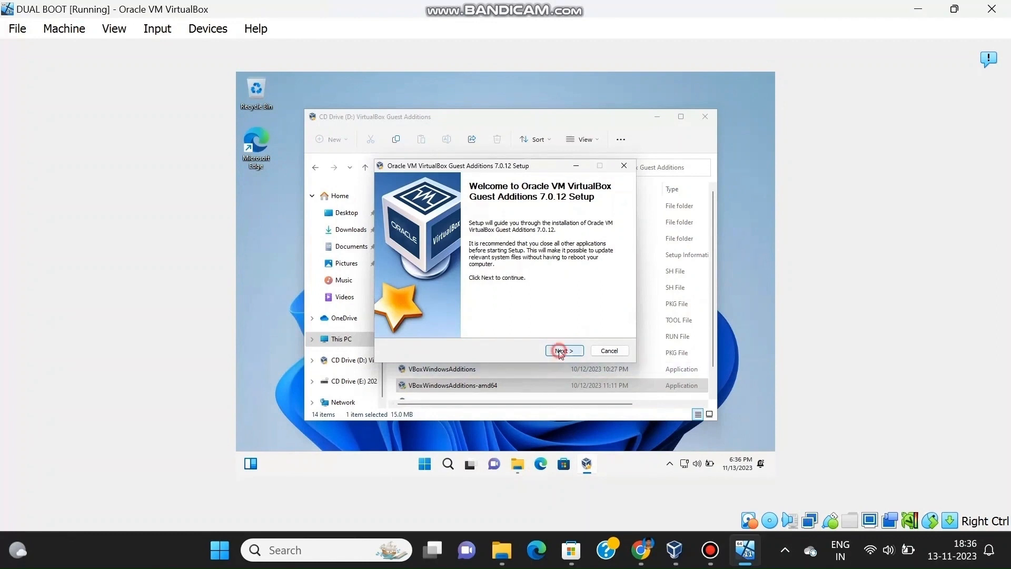
click(561, 351)
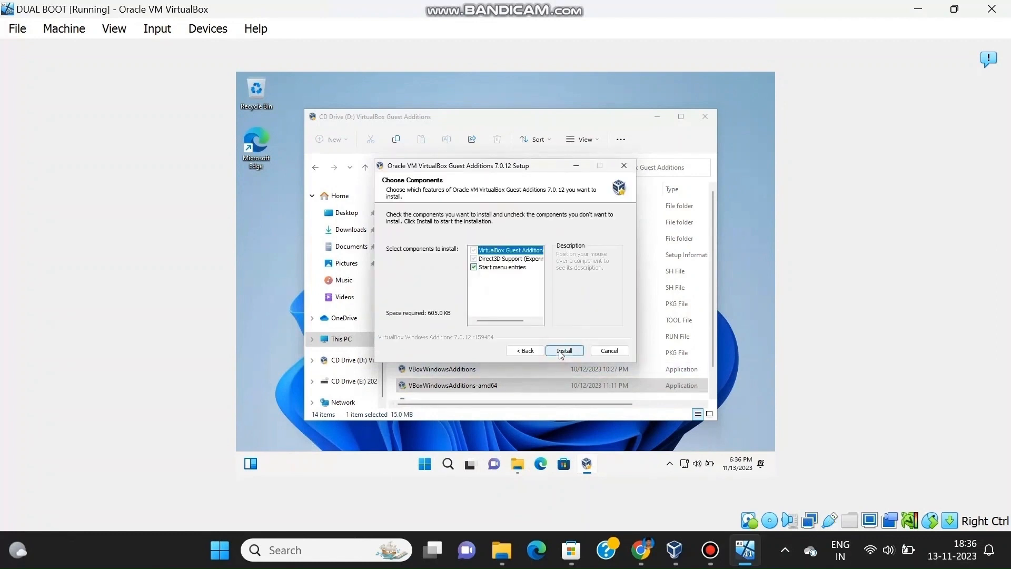
click(561, 353)
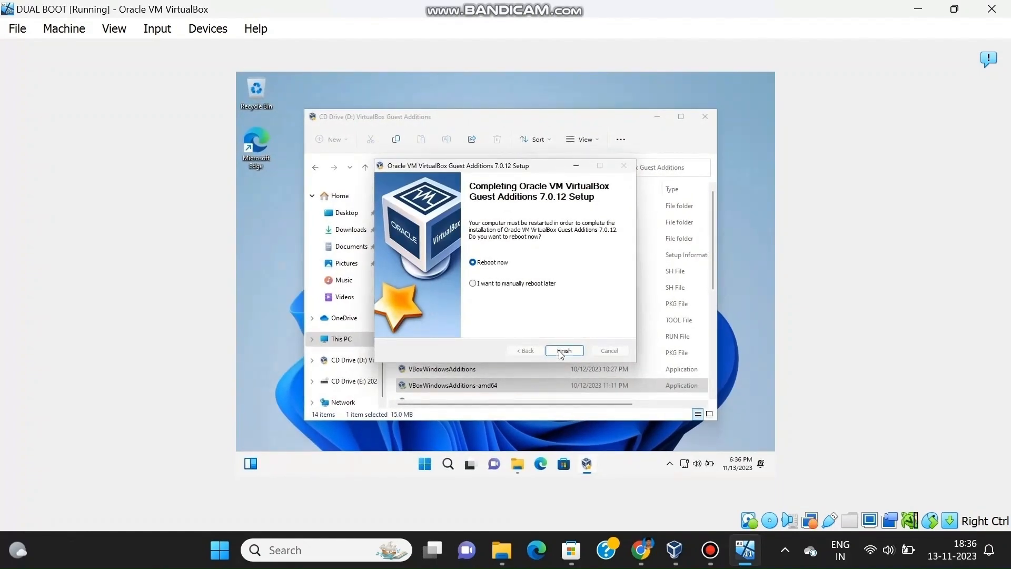
click(562, 351)
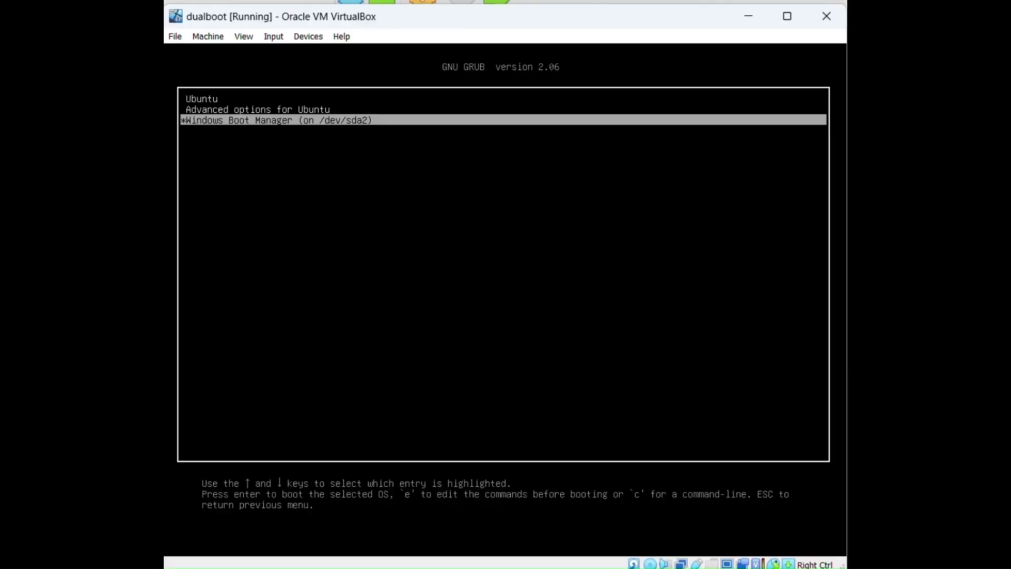
key(Return)
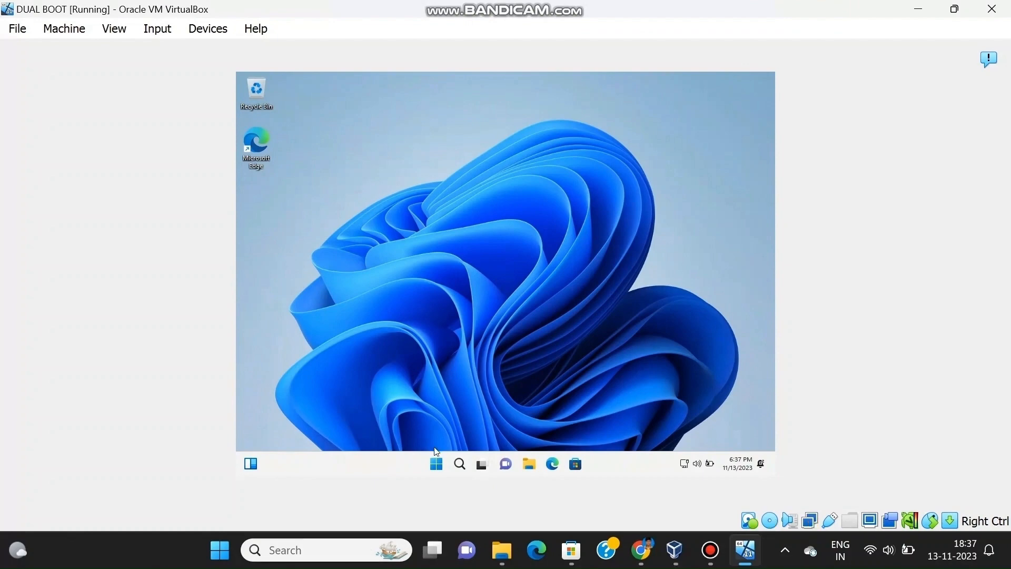
Open Disk Management in the guest, shrink the Windows (C:) volume by 40000 MB, and close it
click(457, 465)
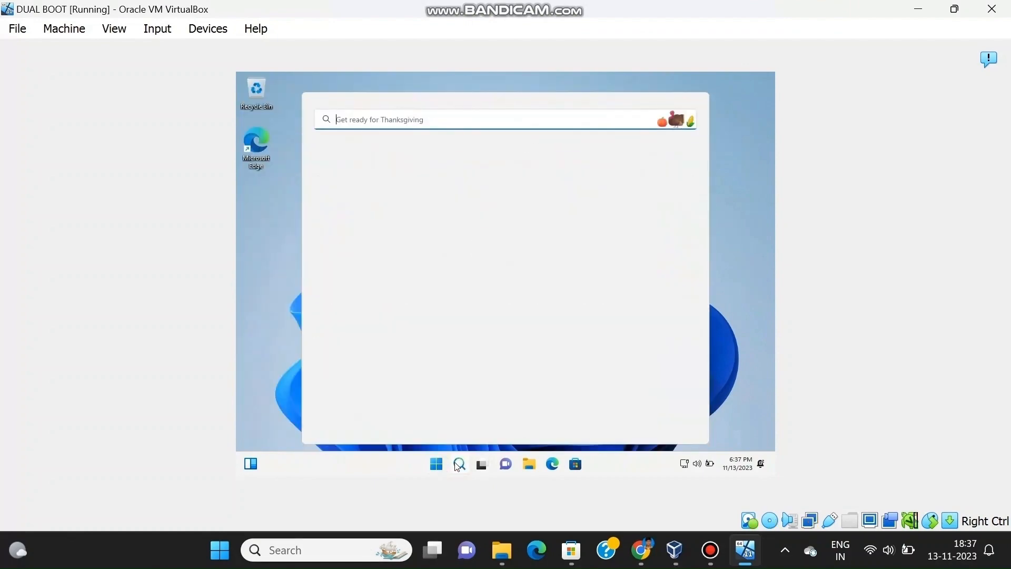
text(disk m)
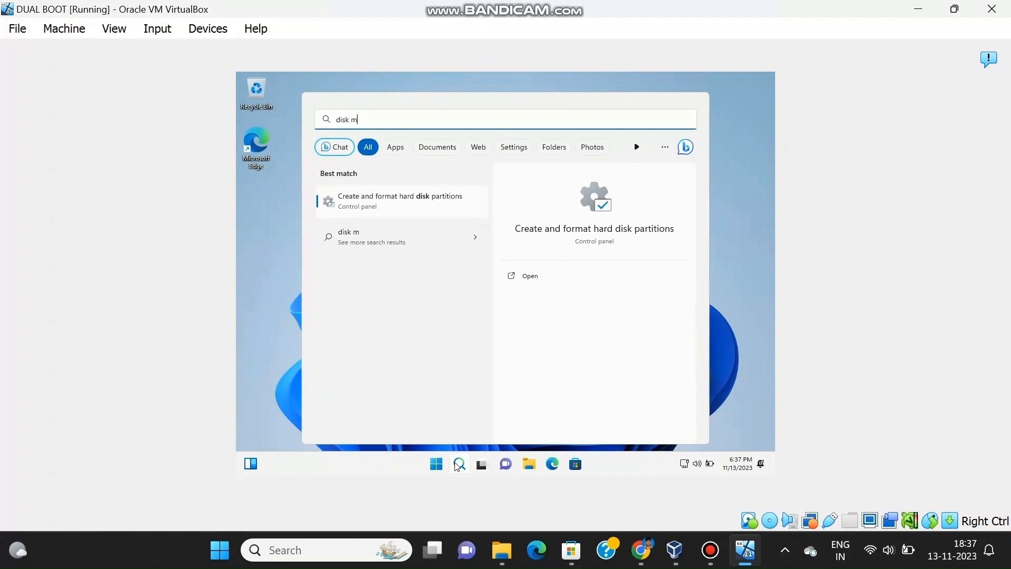
key(Return)
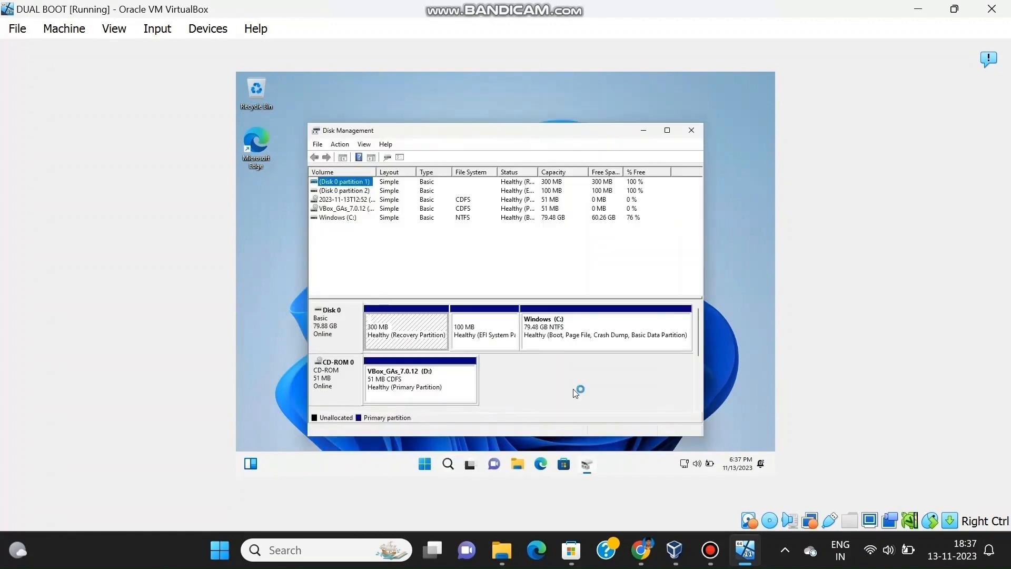
right_click(558, 333)
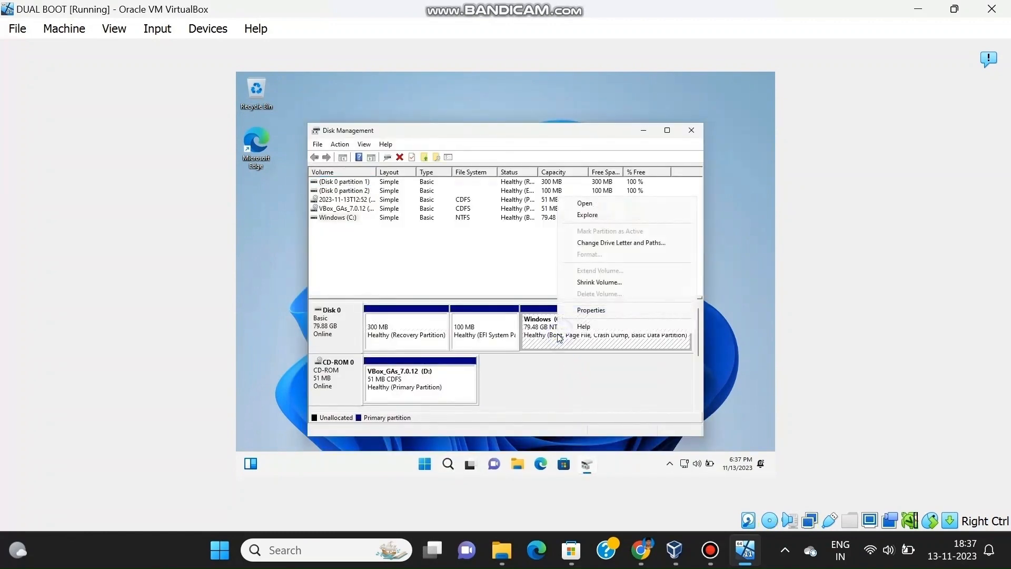
click(604, 282)
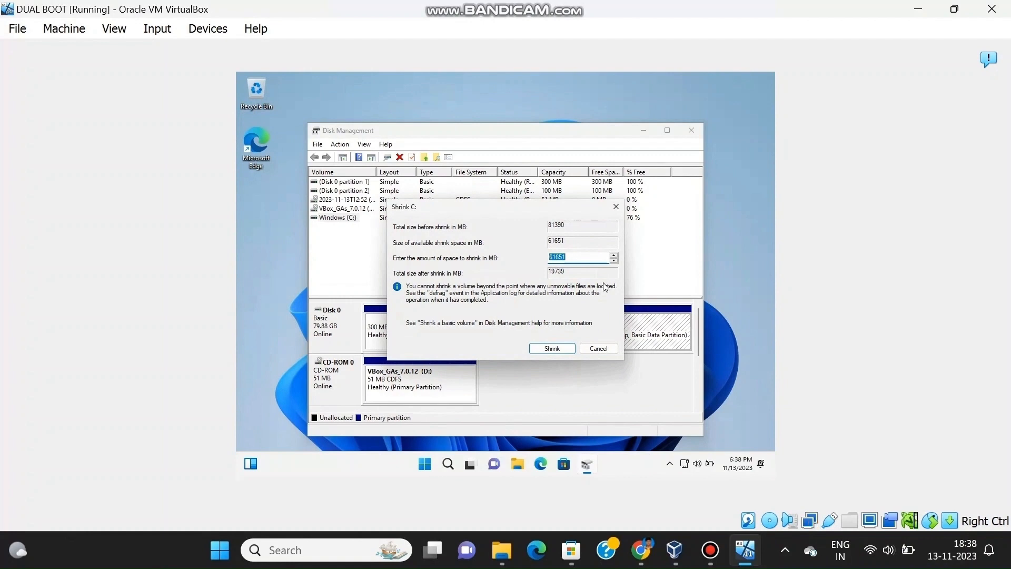
text(40000)
click(545, 350)
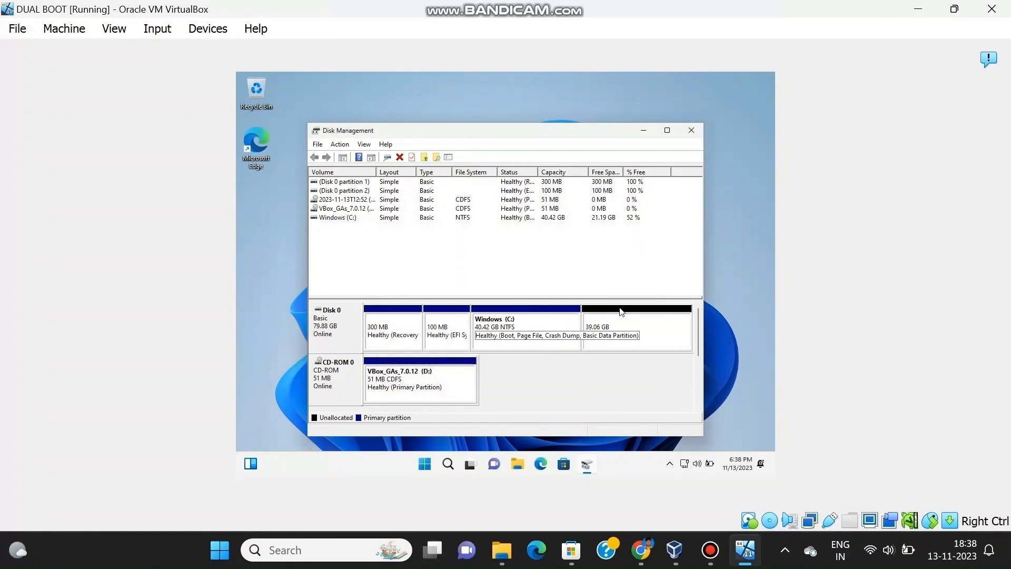
click(691, 130)
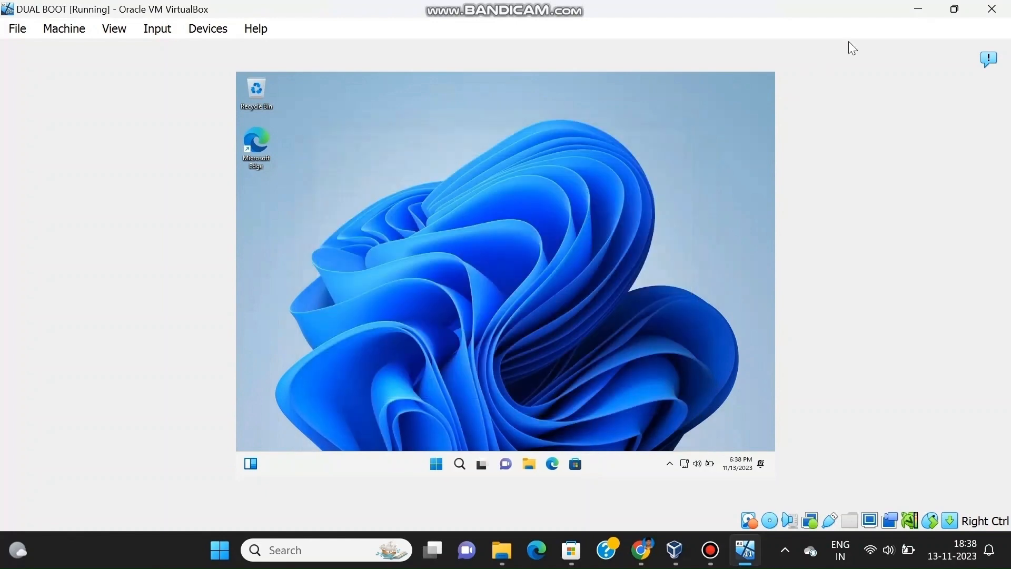
In VirtualBox Manager, replace the unattended-install disk on SATA Port 2 of DUAL BOOT with the ubuntu-22.04.1-desktop-amd64 image
click(915, 10)
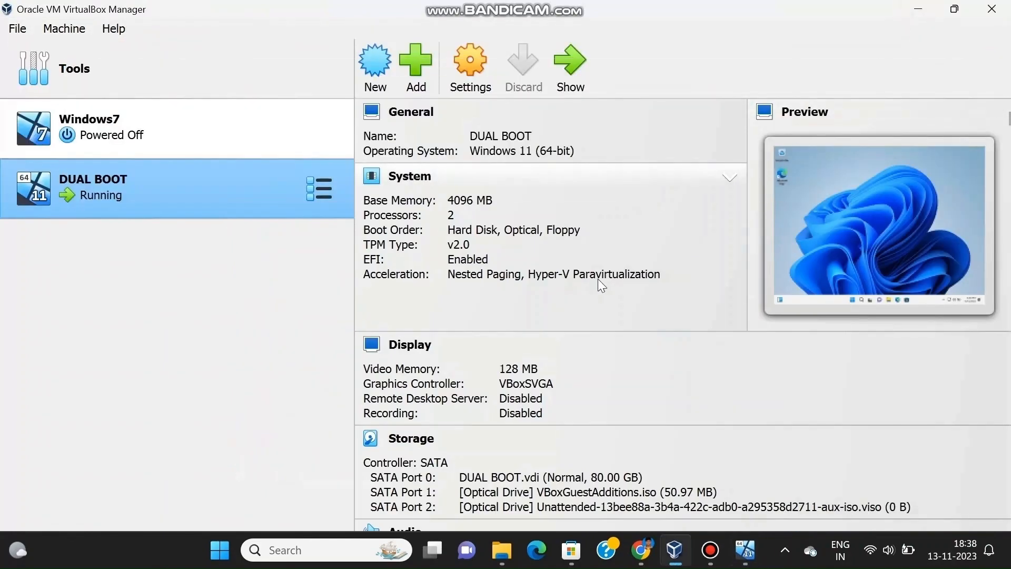
click(591, 501)
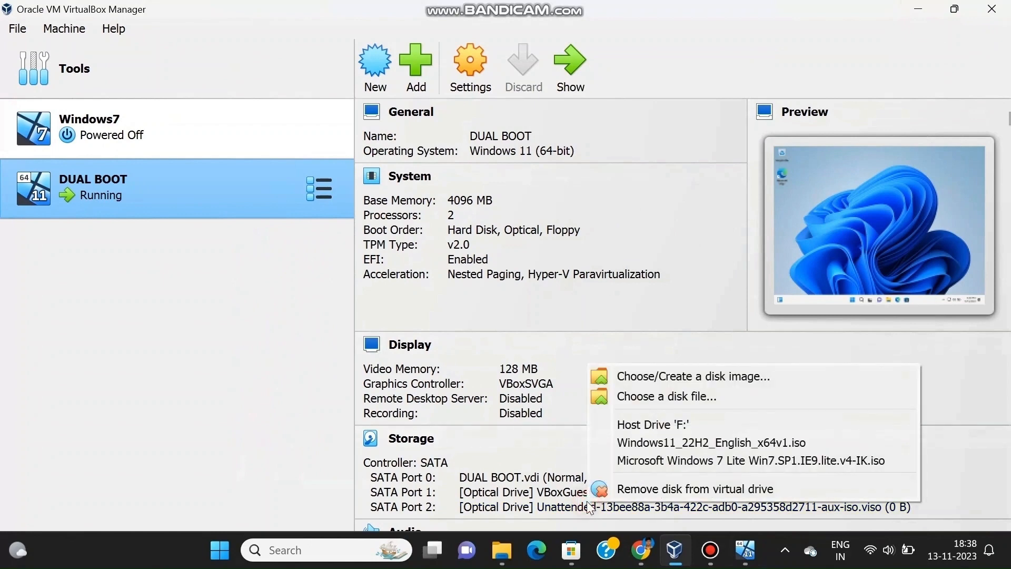
click(662, 400)
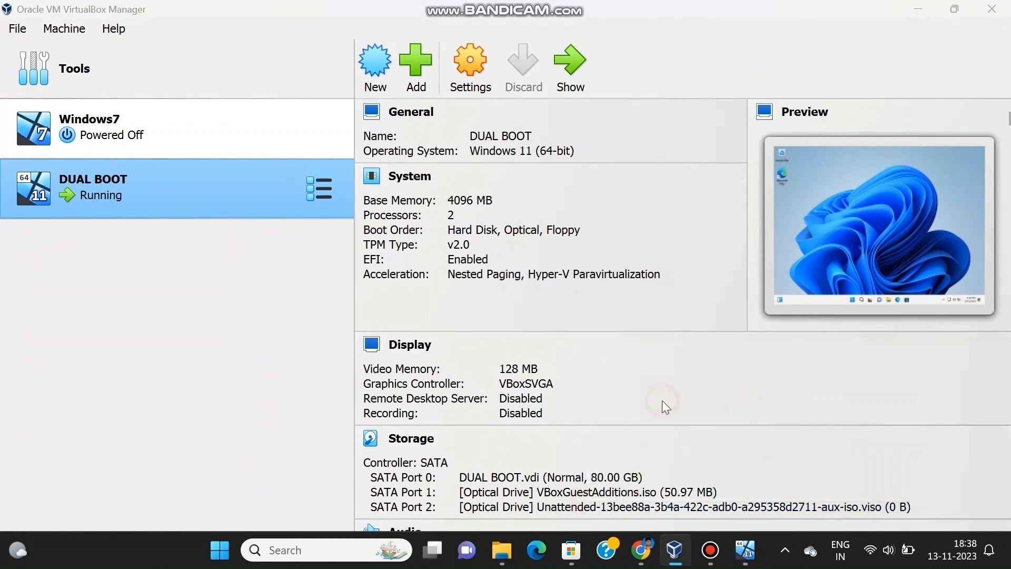
click(316, 218)
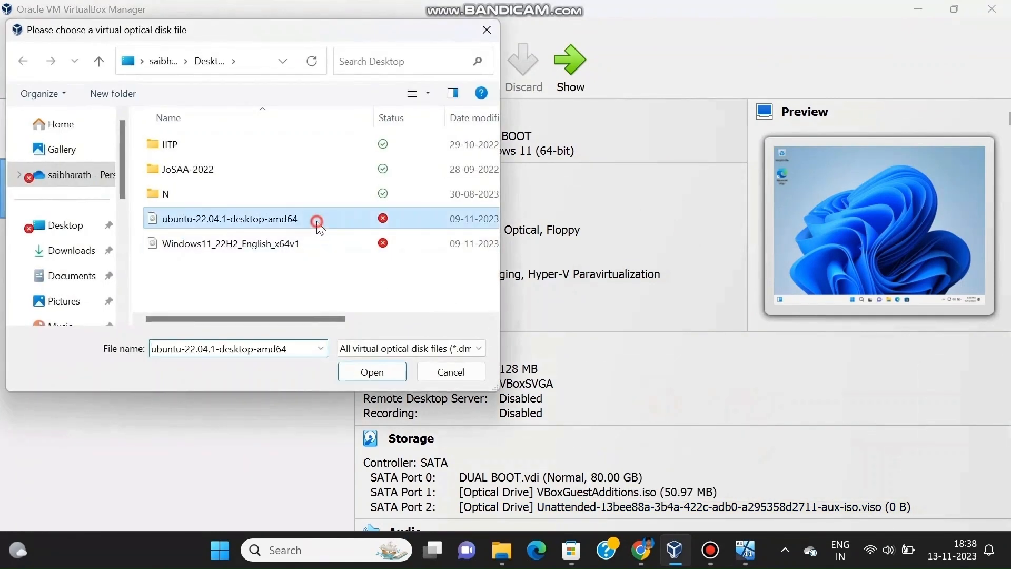
click(373, 369)
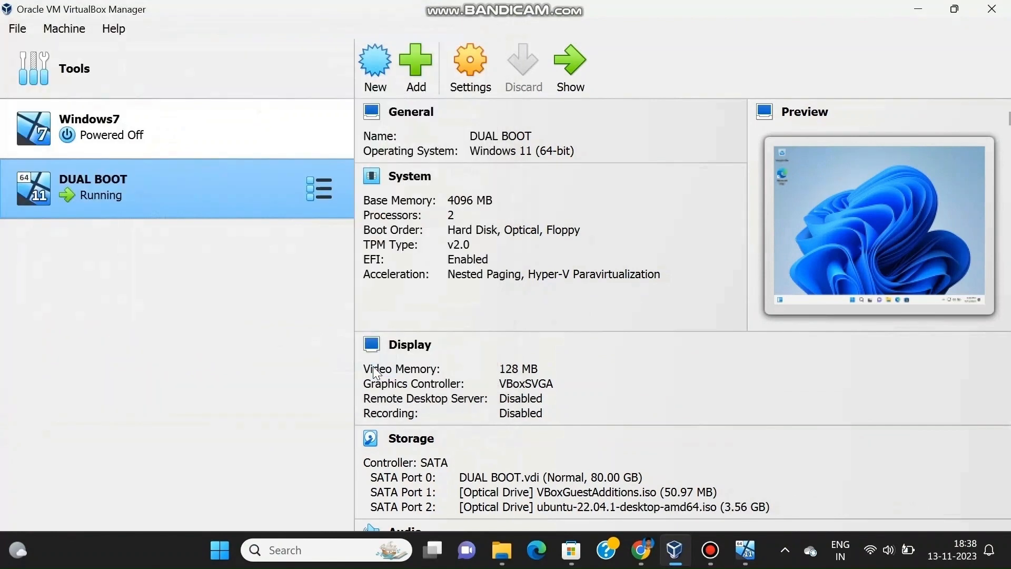
Switch to the running DUAL BOOT machine's window and restart its Windows guest
click(745, 550)
mouse_move(742, 548)
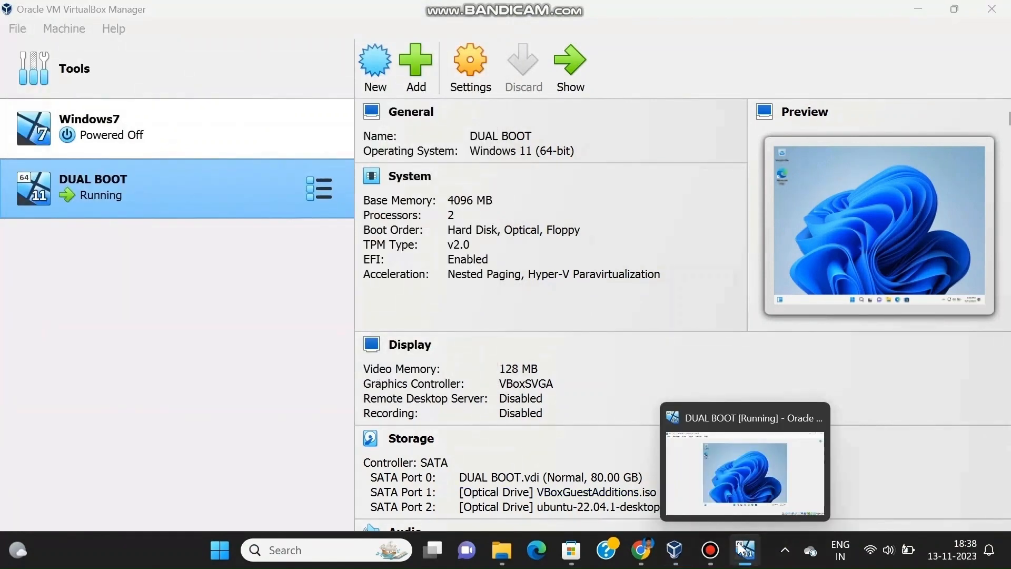
click(741, 548)
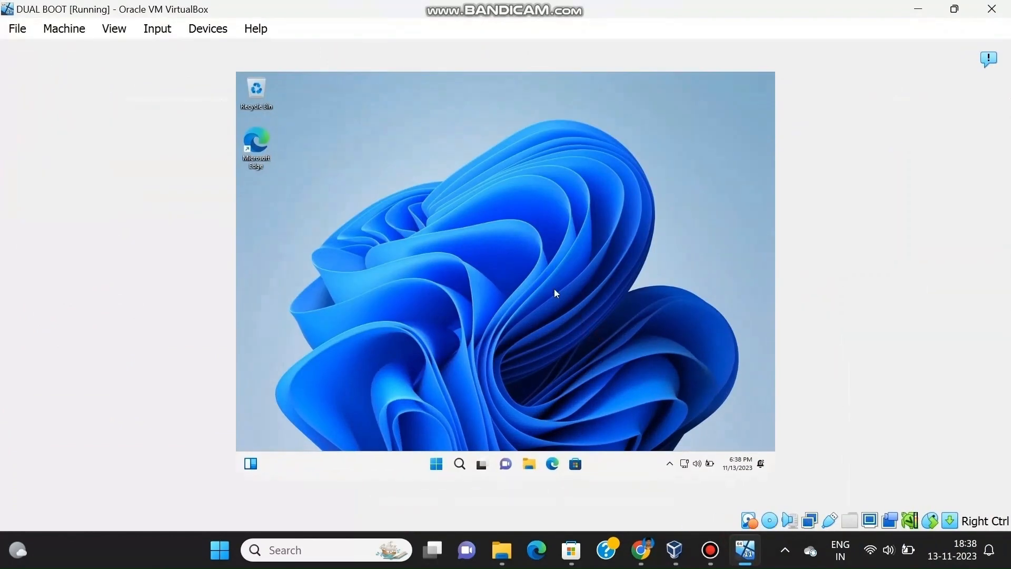
click(439, 468)
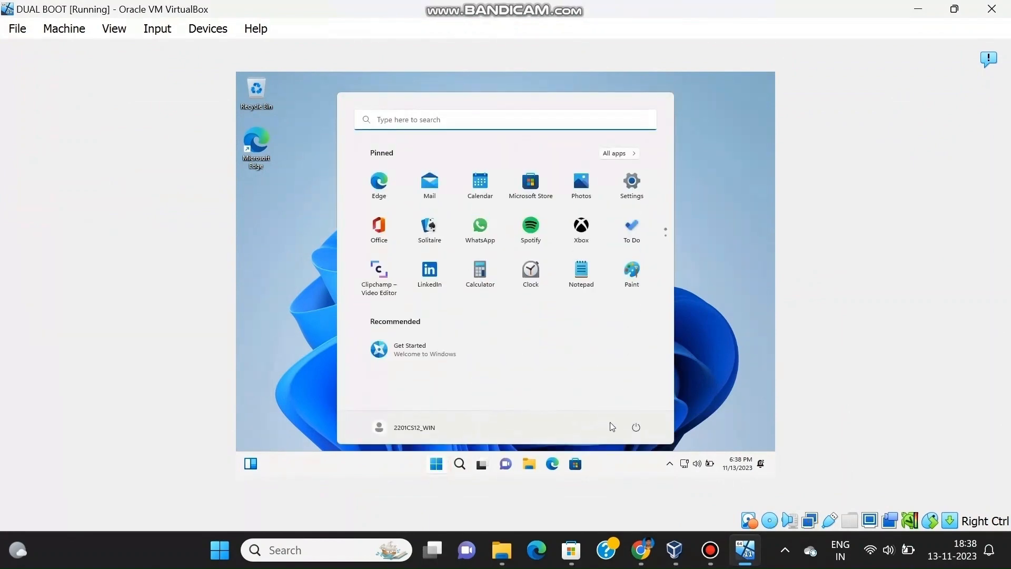
click(636, 427)
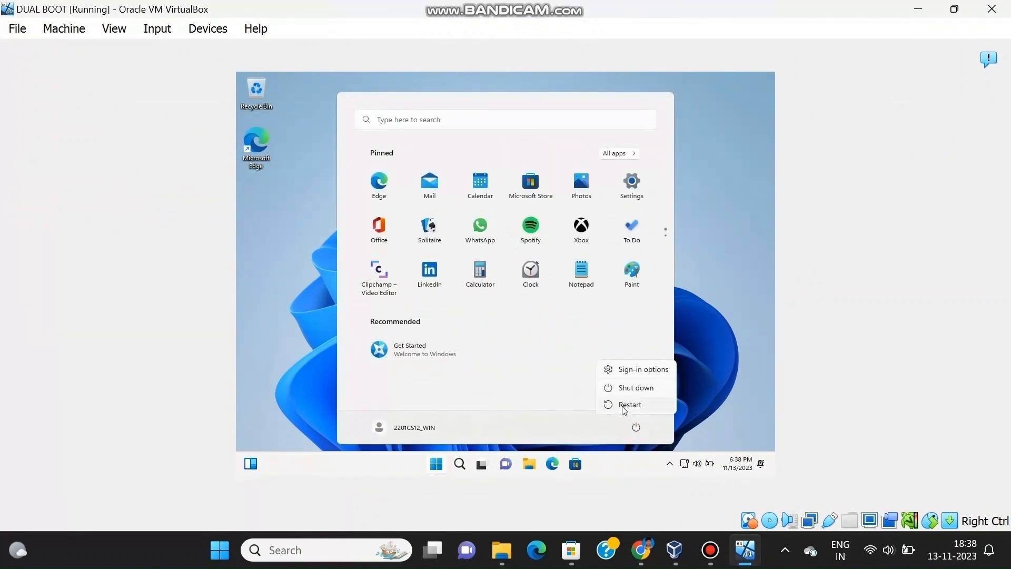
click(626, 409)
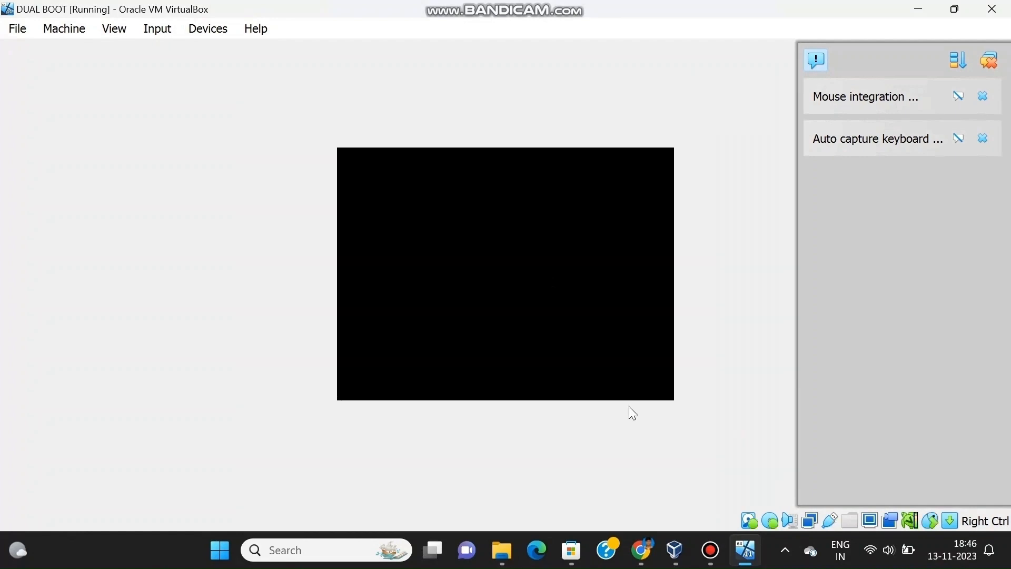
In the firmware's Boot Manager, boot from UEFI VBOX CD-ROM VB2-1a2b3c4d, start Ubuntu, and collapse the machine window's notifications
key(Down)
key(Down)
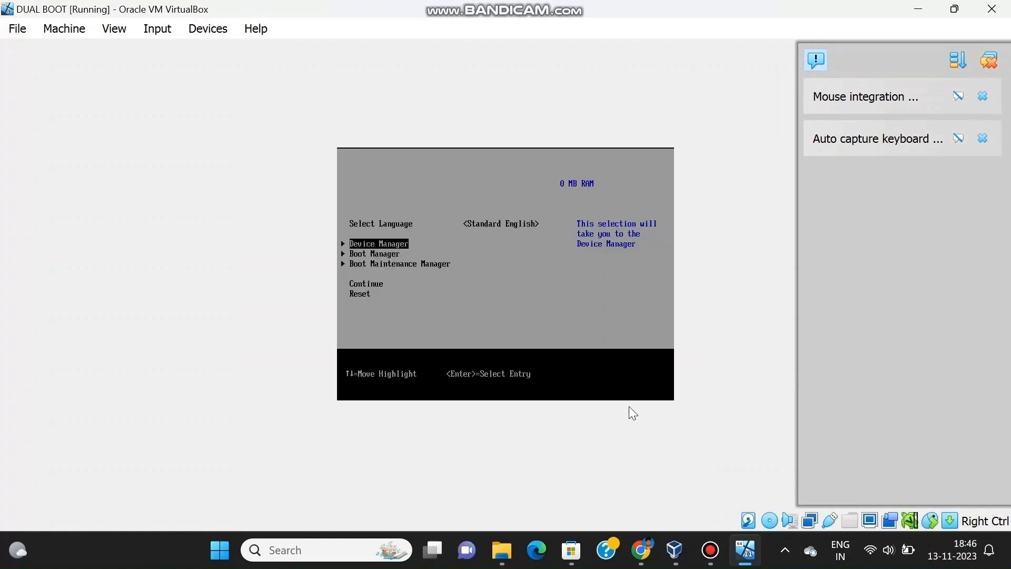
key(Return)
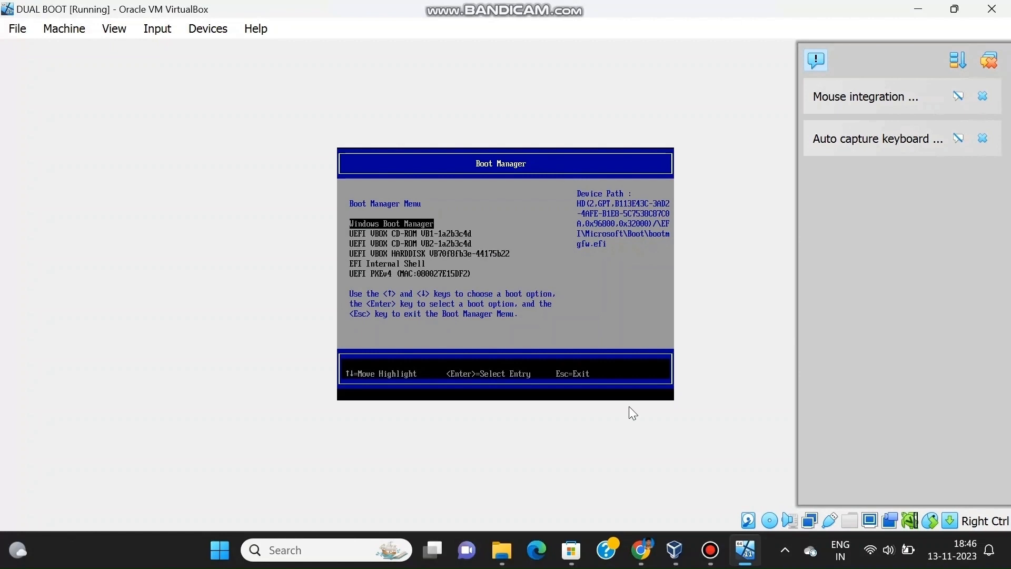
key(Down)
key(Down)
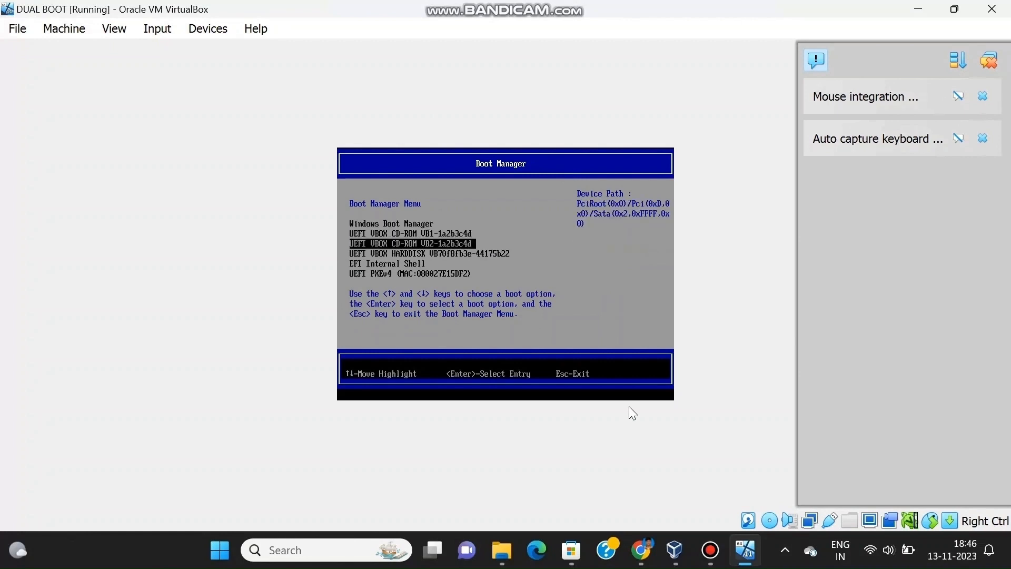
key(Return)
key(Return)
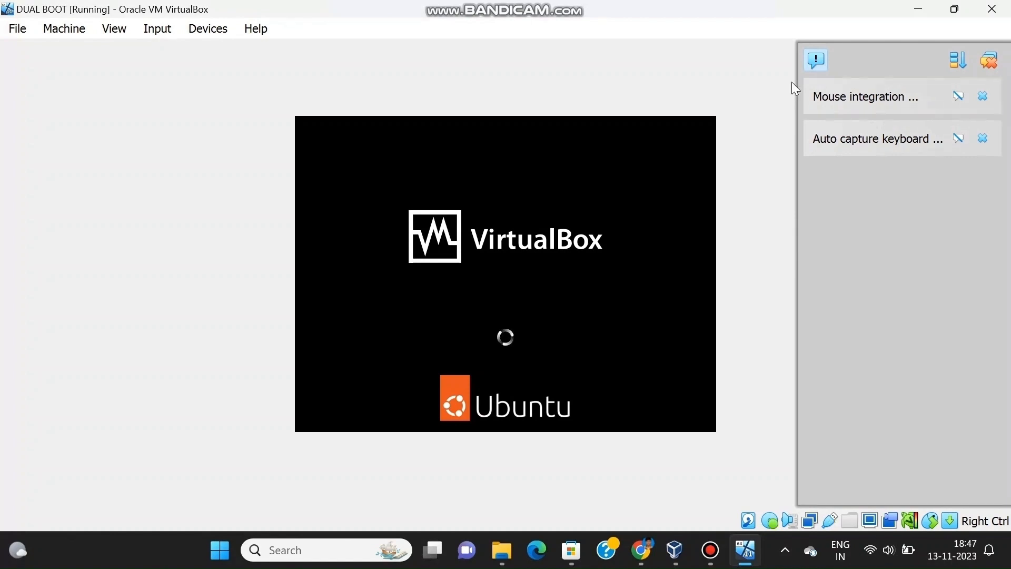
click(815, 66)
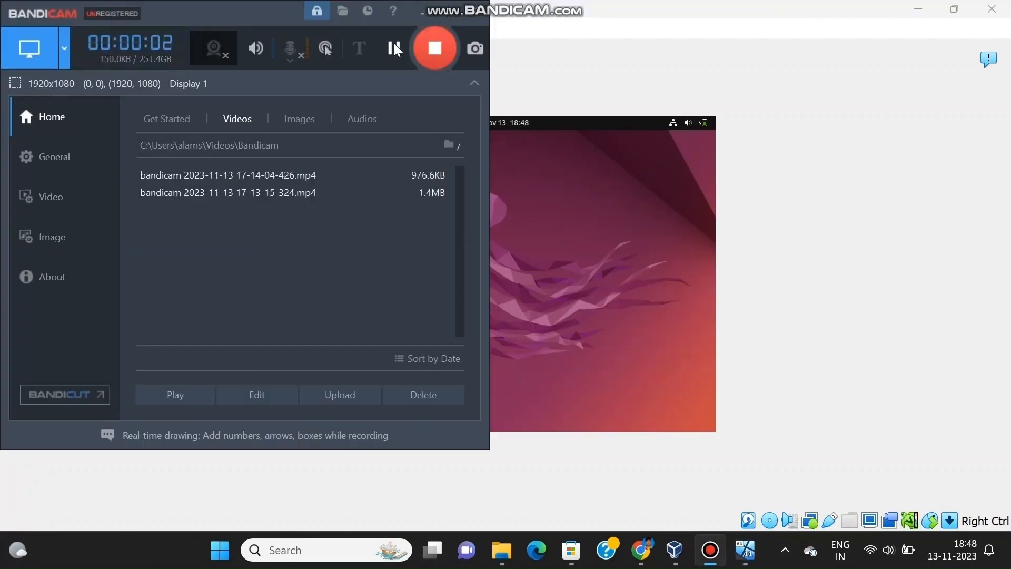
Start the Ubuntu installation in English and accept the English (US) keyboard layout
click(583, 14)
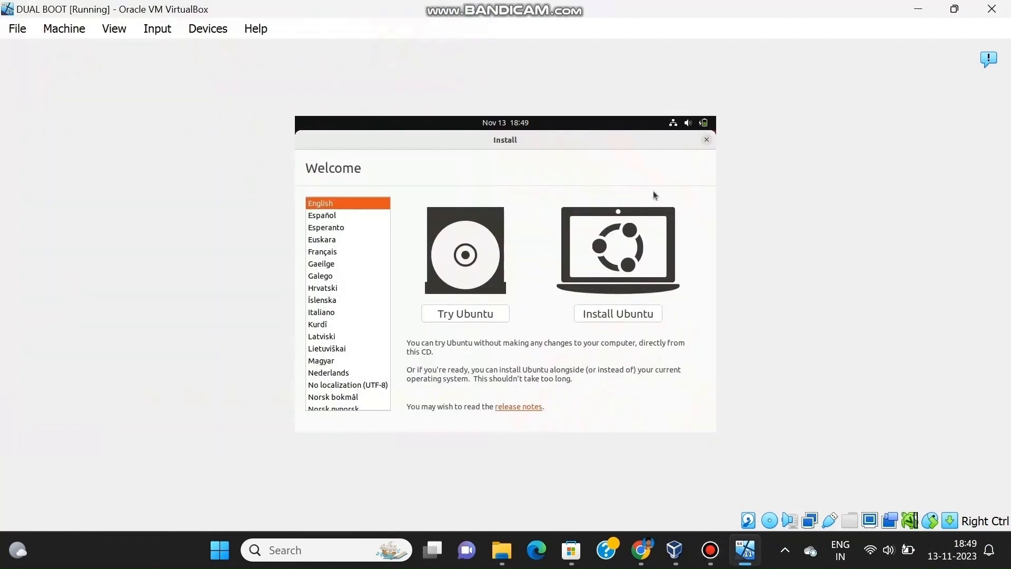
click(636, 317)
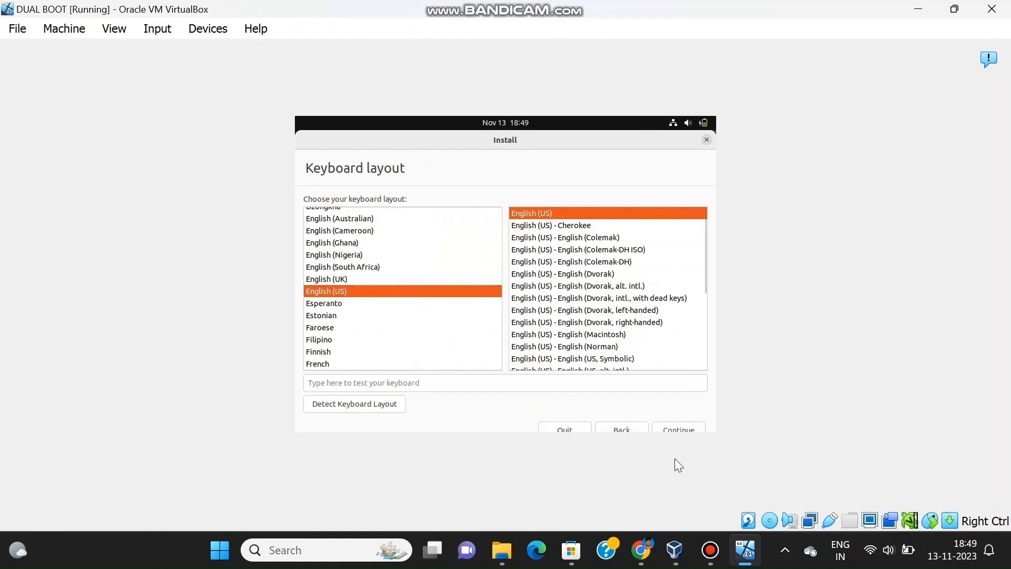
click(687, 428)
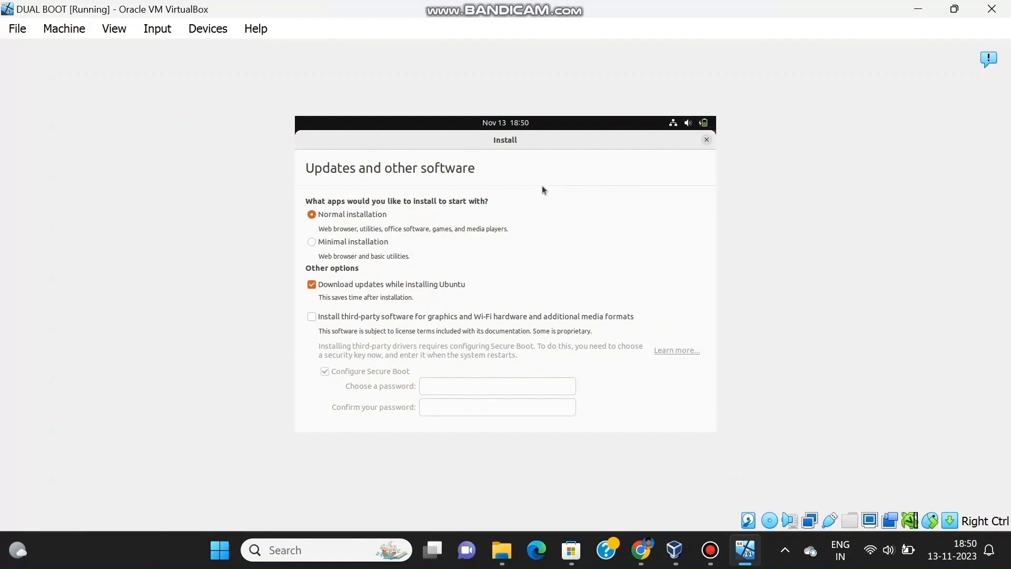
Show the virtual machine in full-screen mode and accept Normal installation with updates downloaded while installing Ubuntu
click(121, 29)
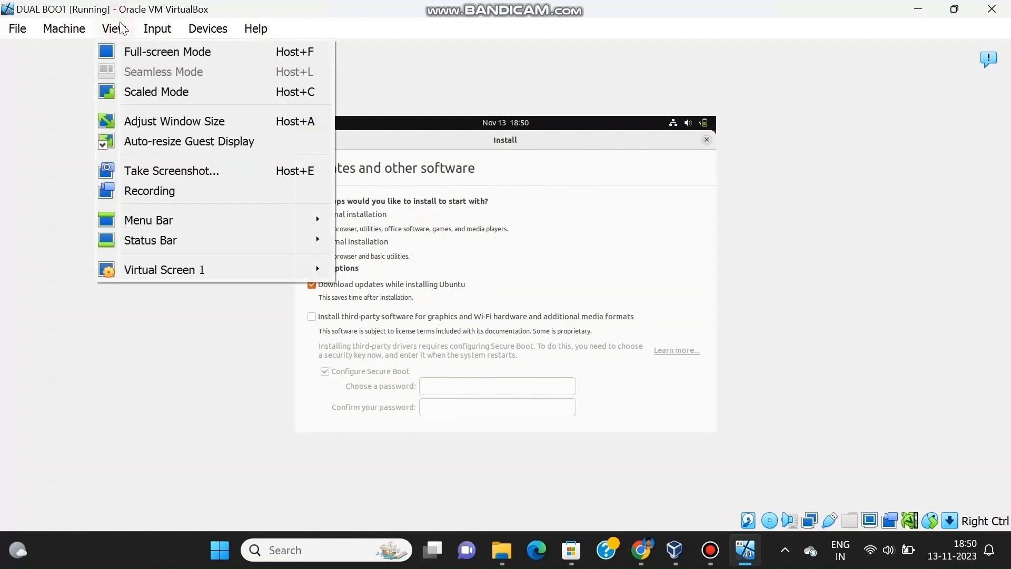
click(187, 53)
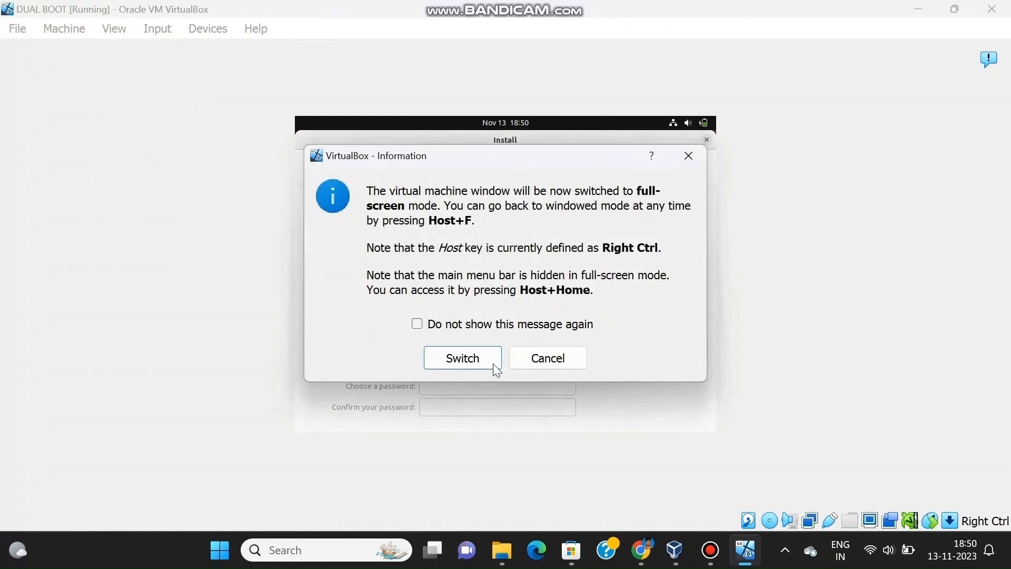
click(475, 362)
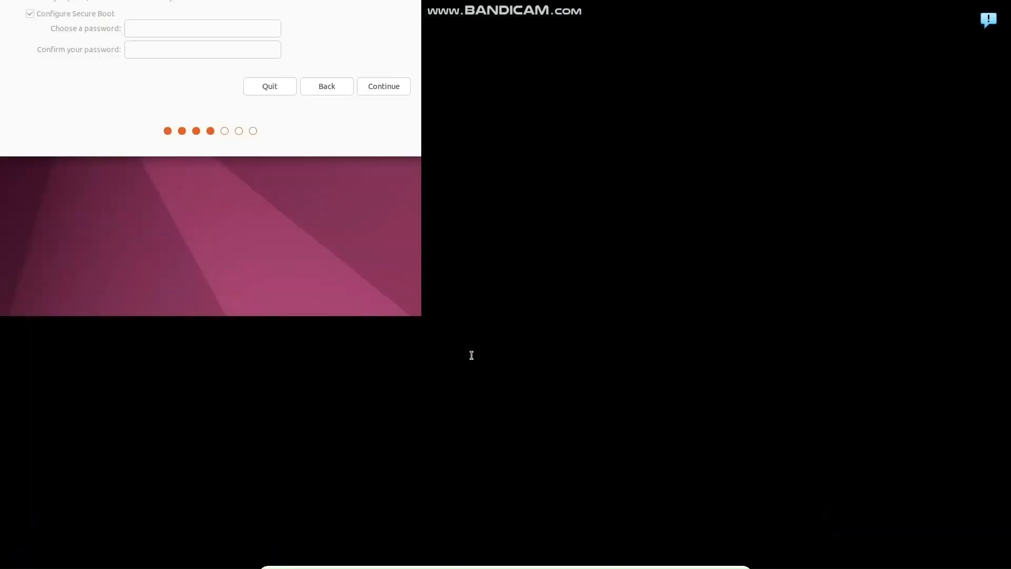
click(386, 86)
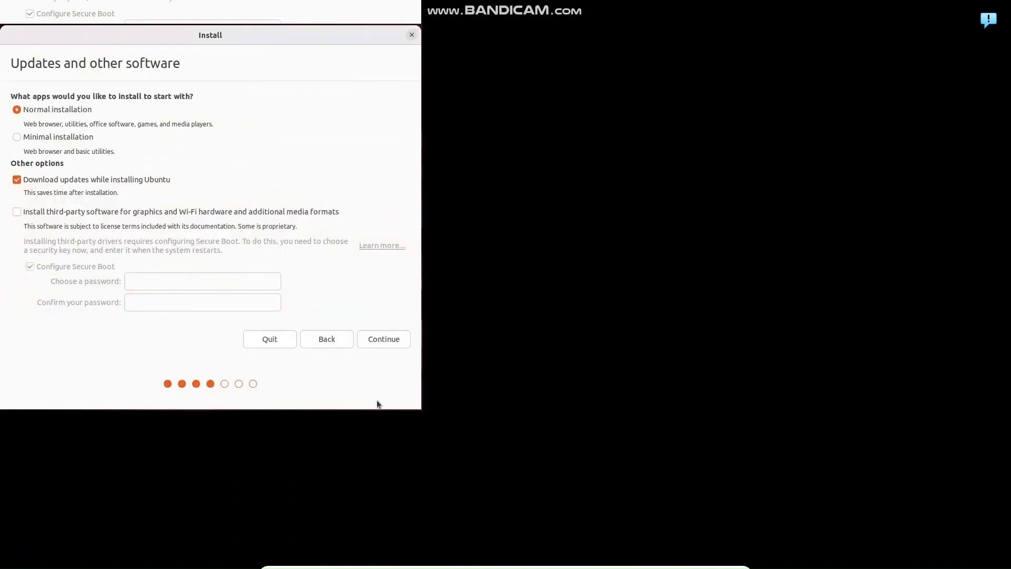
click(396, 340)
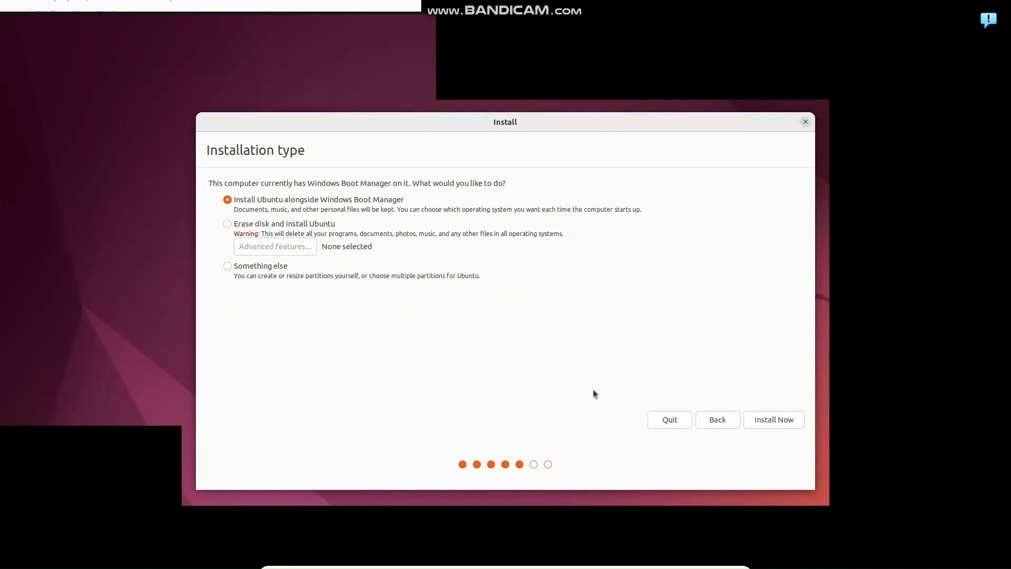
Install Ubuntu alongside Windows Boot Manager, confirming the disk changes and accepting Kolkata as the location
click(765, 428)
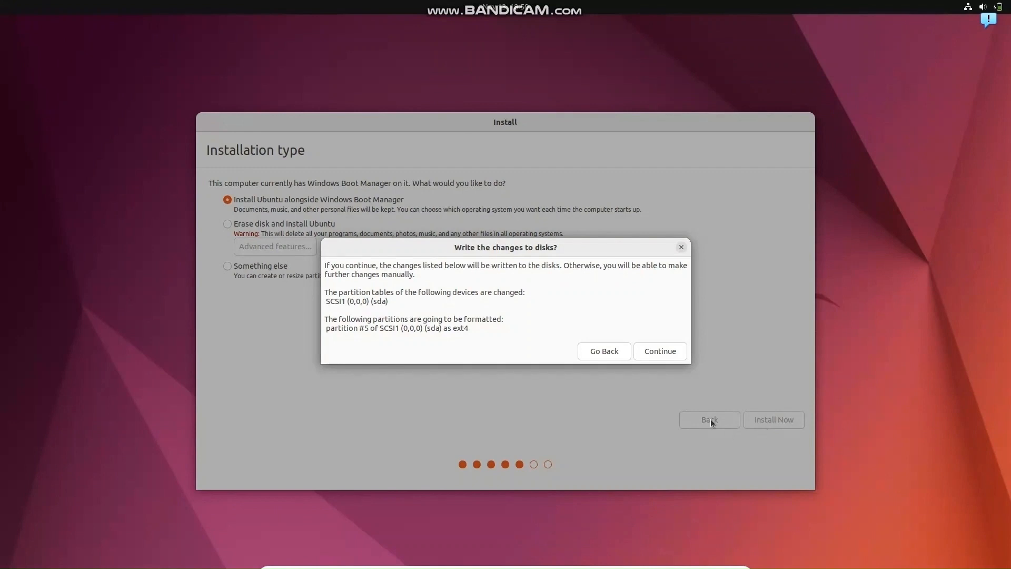
click(668, 351)
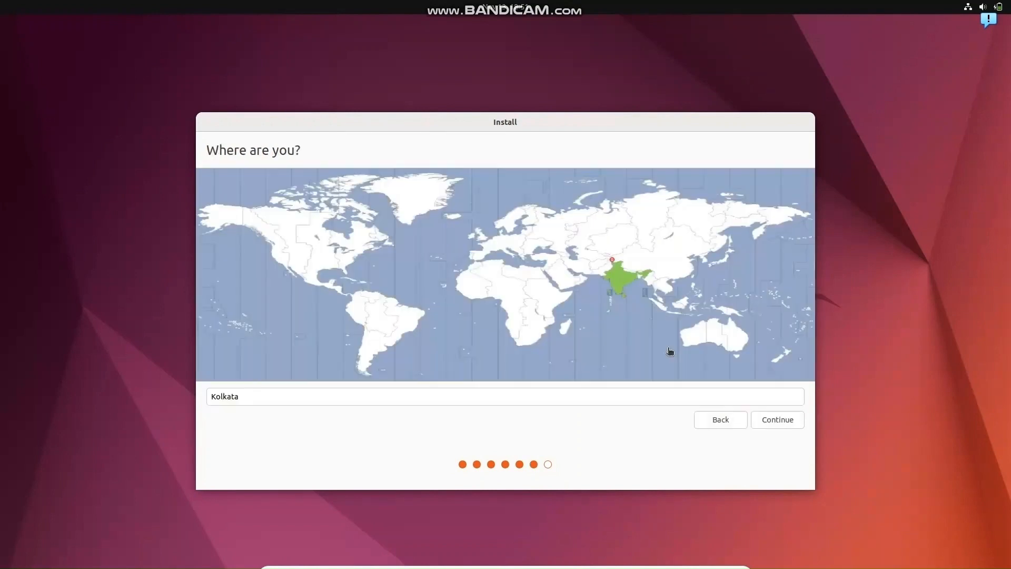
click(786, 421)
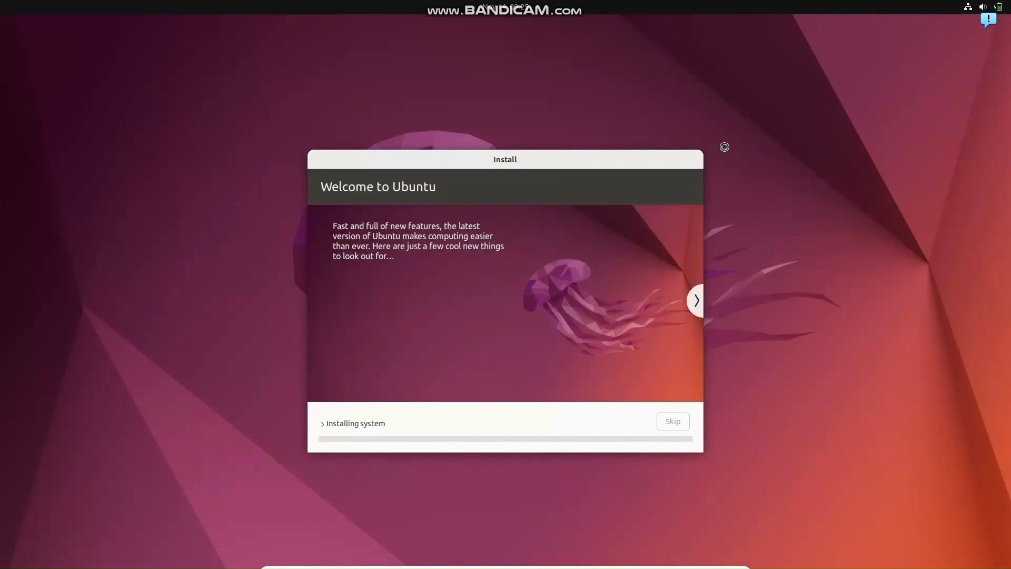
Switch the virtual machine's display to scaled mode while the Ubuntu installation runs
key(ctrl+c)
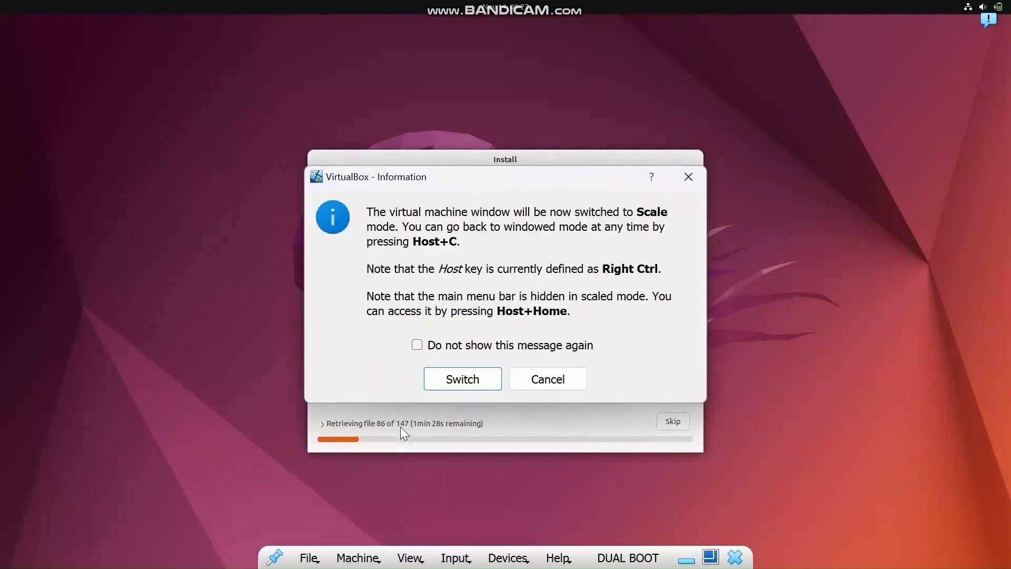
click(472, 385)
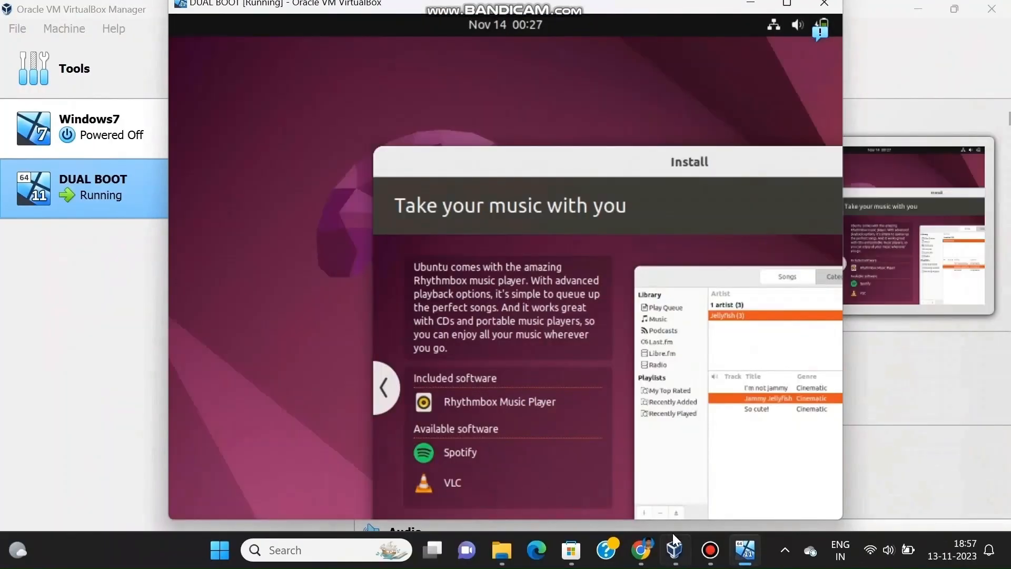
click(711, 550)
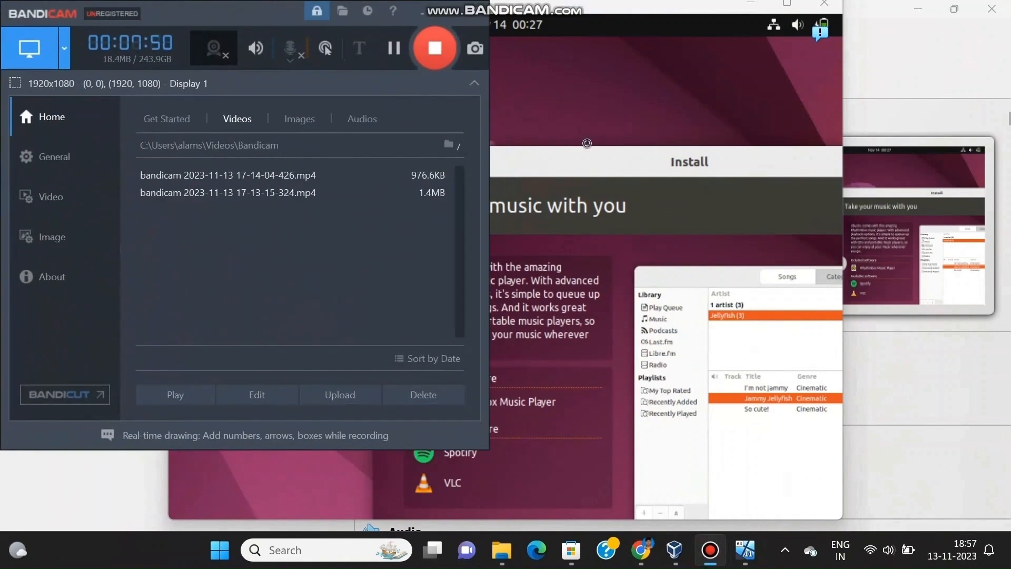
click(396, 47)
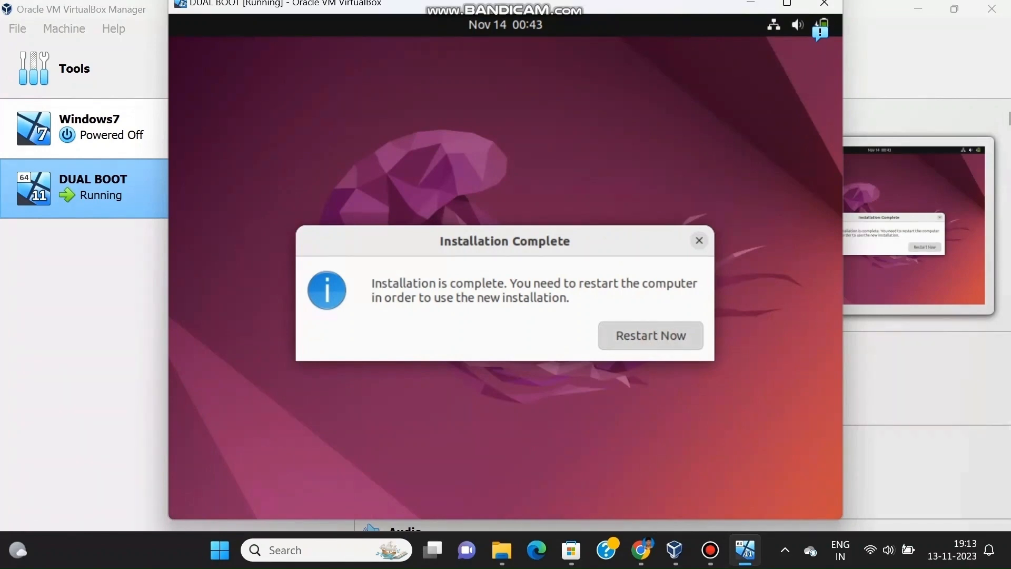
Restart the machine after the completed installation and boot the Ubuntu entry from GRUB
click(651, 336)
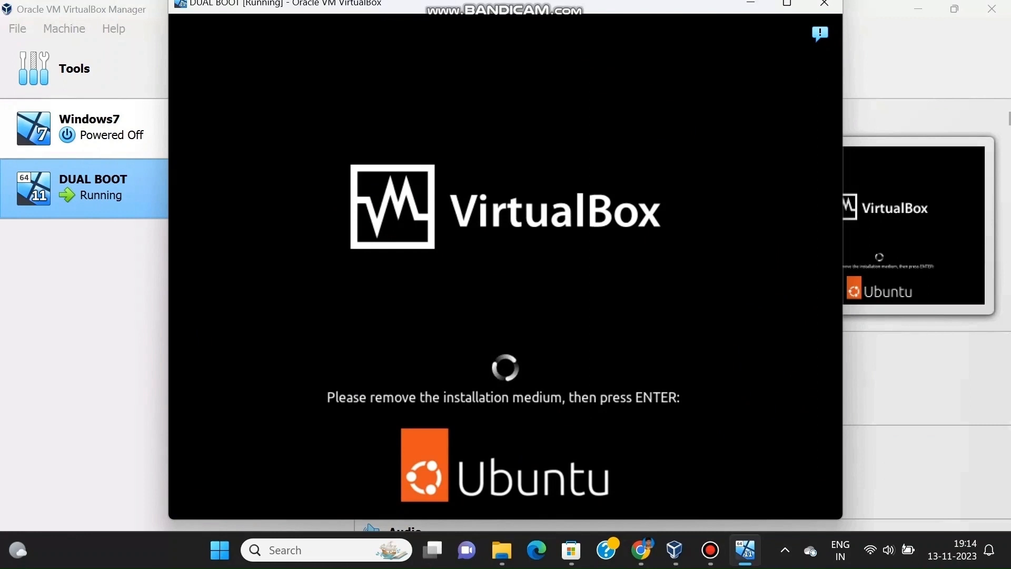
key(Return)
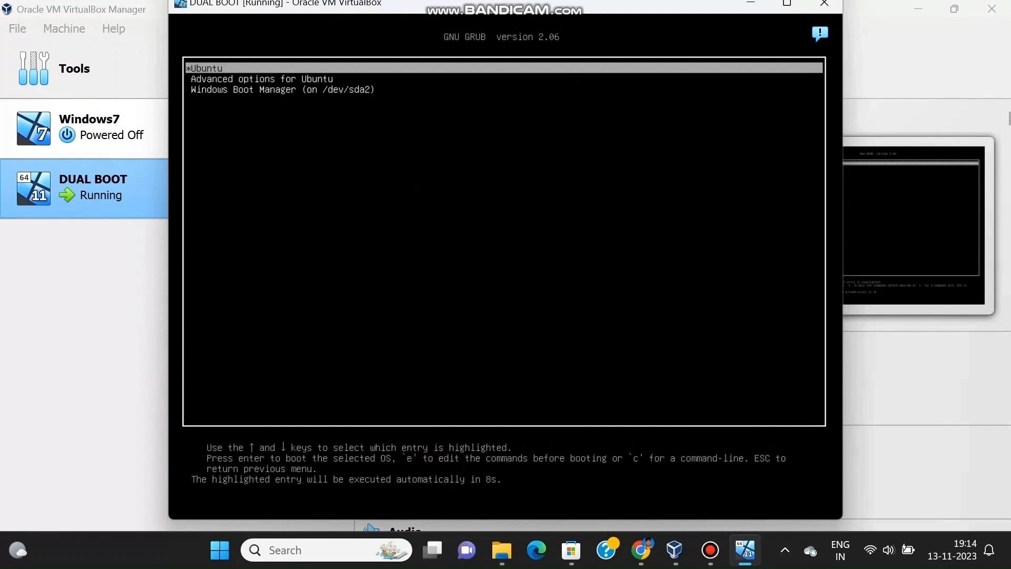
key(Return)
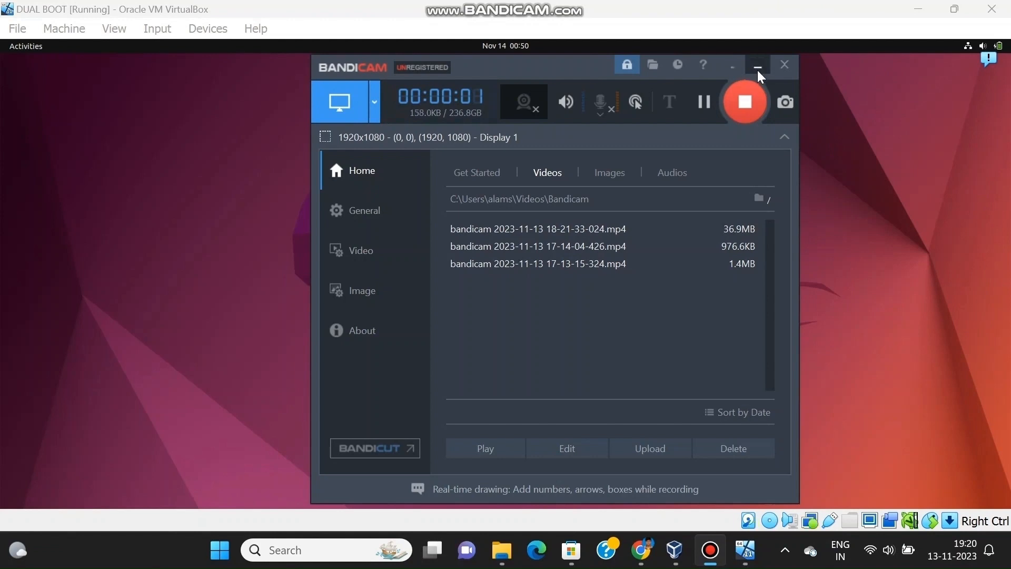
click(758, 67)
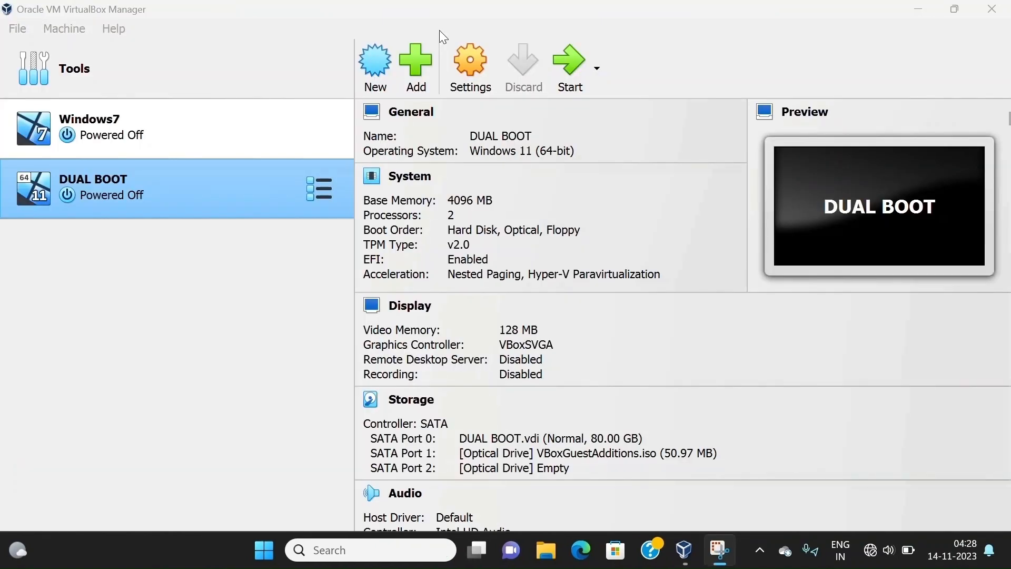
Start the DUAL BOOT machine and boot Ubuntu, with Linux 6.2.0-36-generic (recovery mode) from GRUB's advanced options
double_click(223, 190)
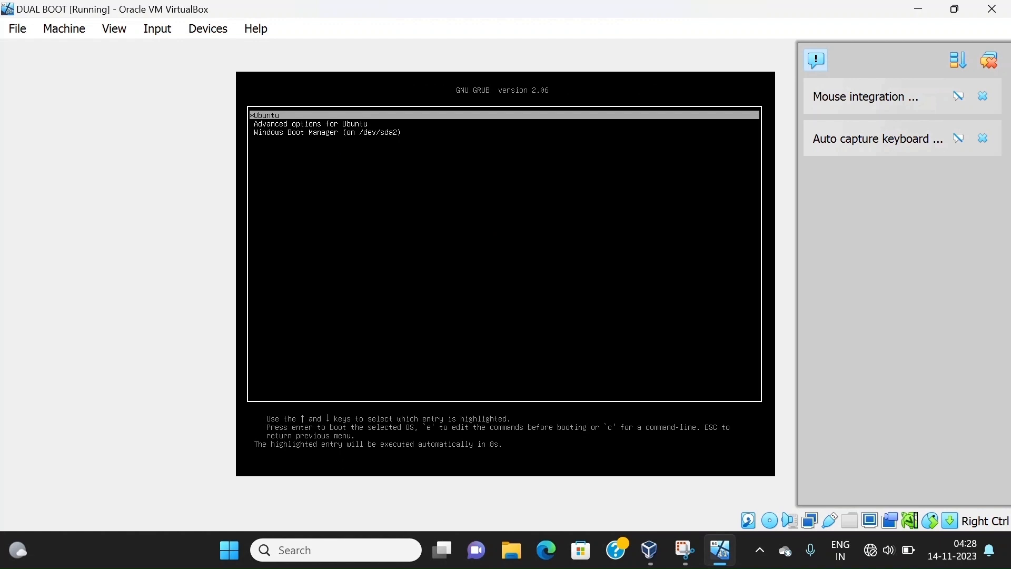
key(Down)
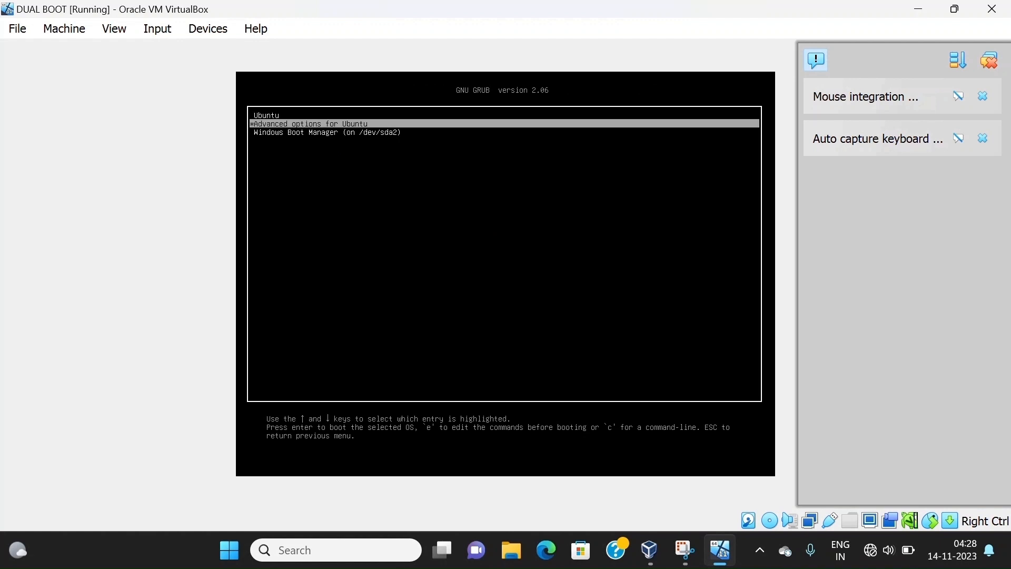
key(Return)
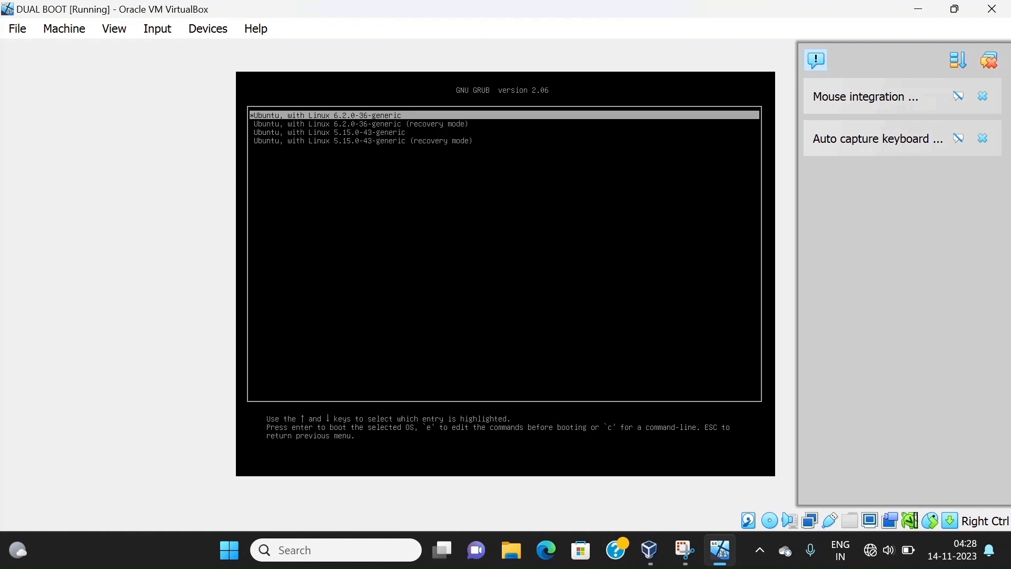
key(Down)
key(Return)
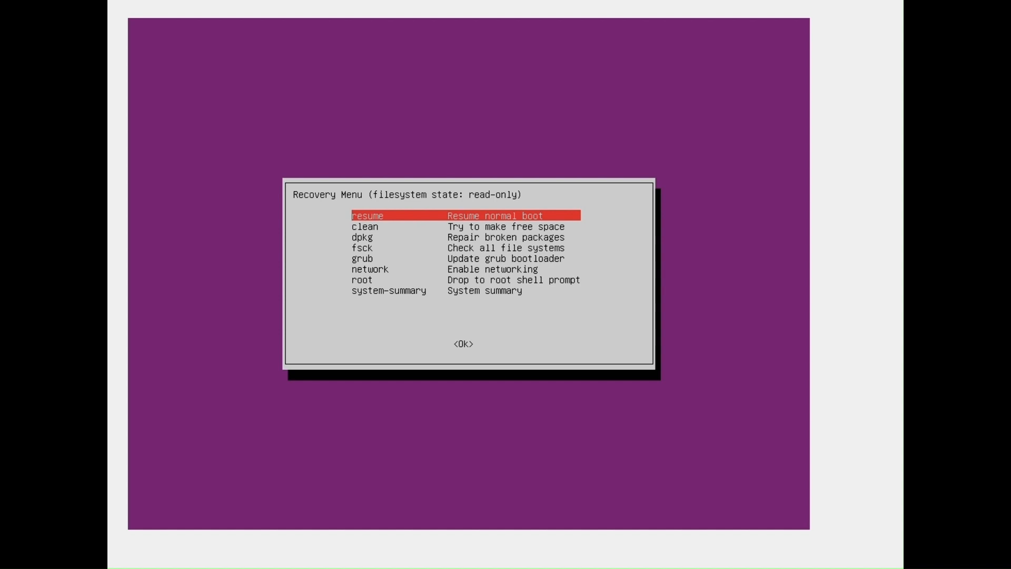
Resume normal boot from the recovery menu and select the listed user account on Ubuntu's login screen
key(Down)
key(Down)
key(Up)
key(Up)
key(Return)
key(Return)
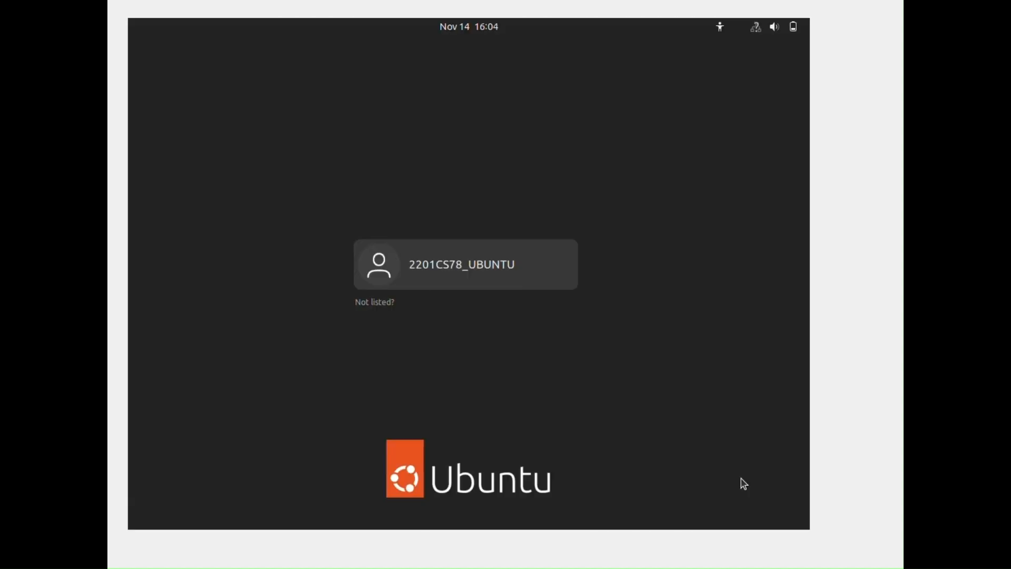
key(Return)
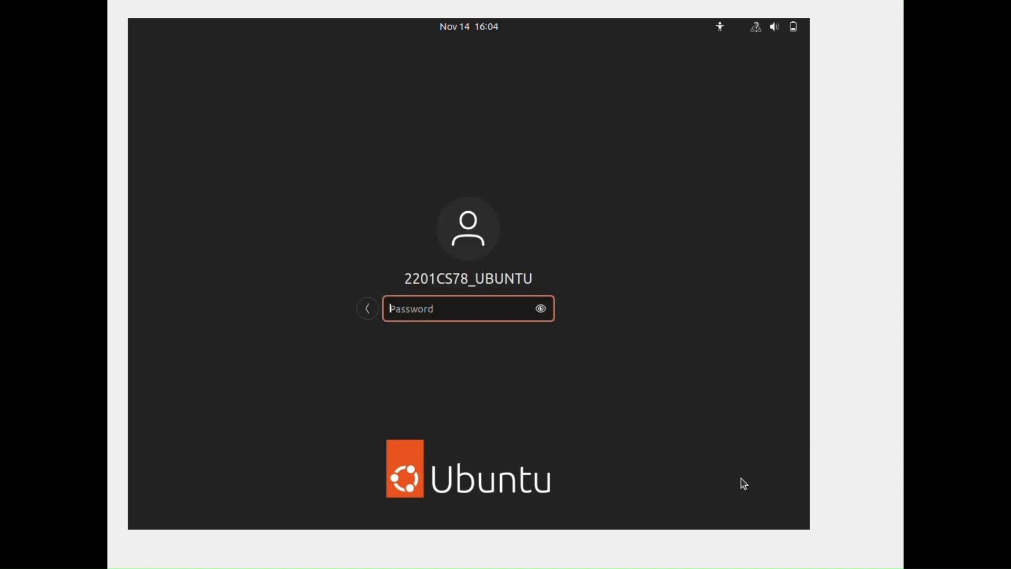
Enter the account password on the Ubuntu login screen and log in to the desktop
text(•••)
key(BackSpace)
text(•••)
key(BackSpace)
key(BackSpace)
key(BackSpace)
key(BackSpace)
key(BackSpace)
text(•••••)
key(Return)
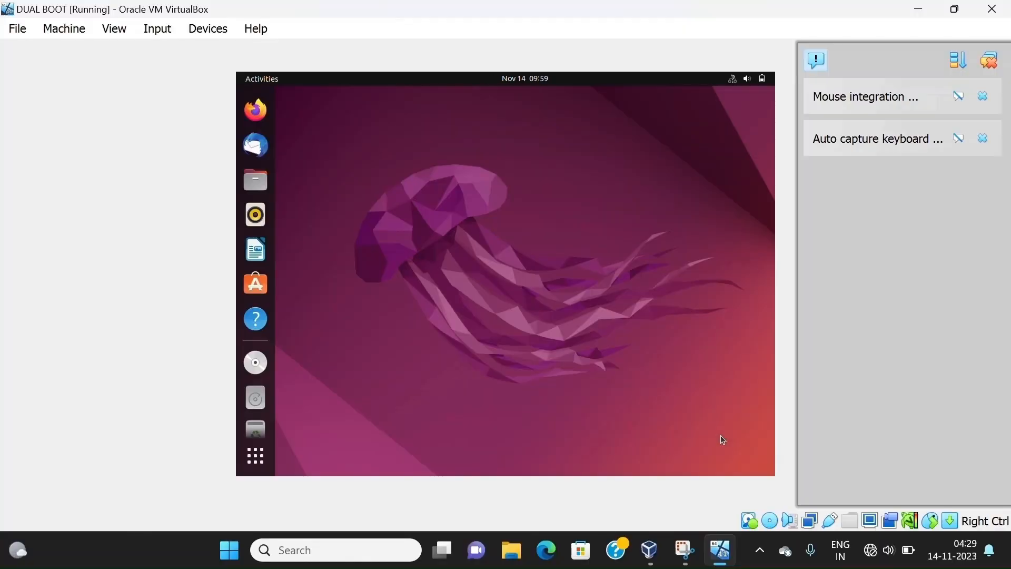
Open Rhythmbox and the Files home folder one after the other to check them, closing each again
click(255, 214)
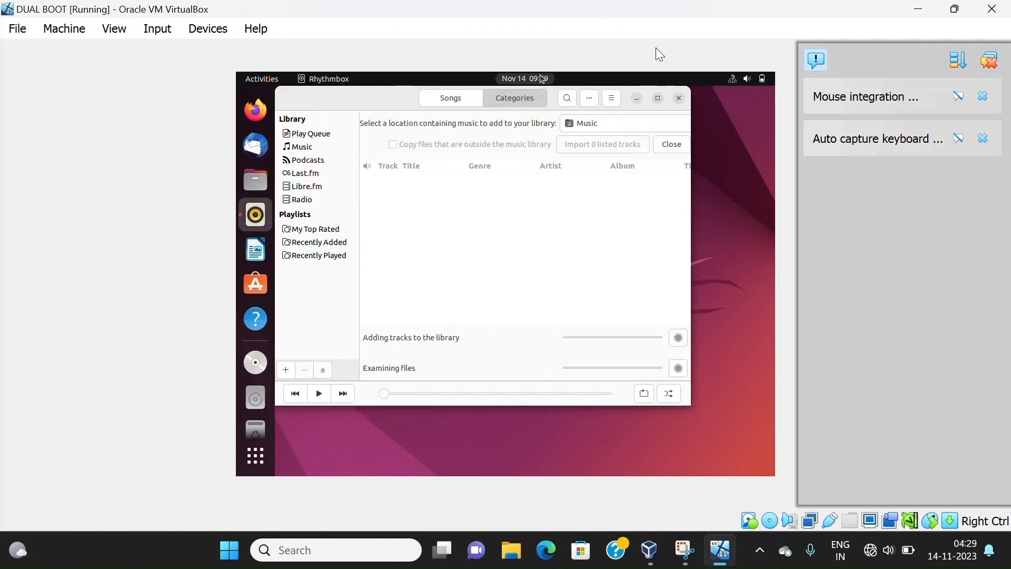
click(679, 98)
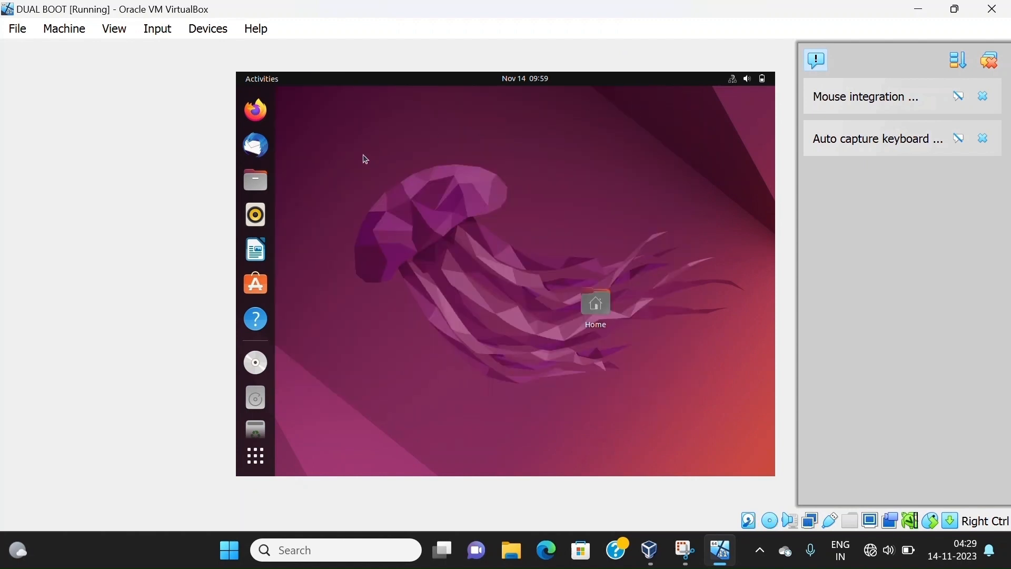
click(255, 181)
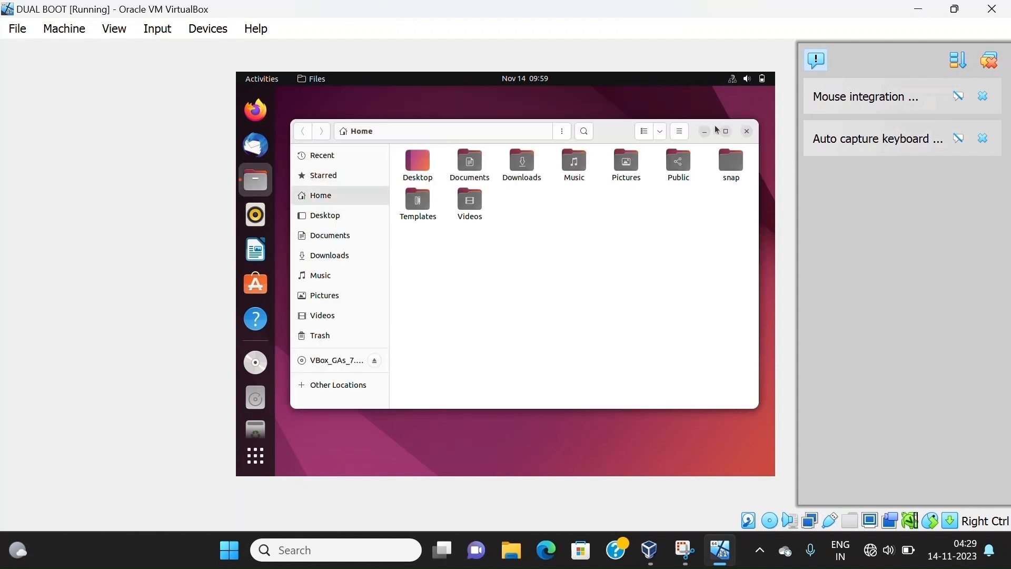
click(748, 132)
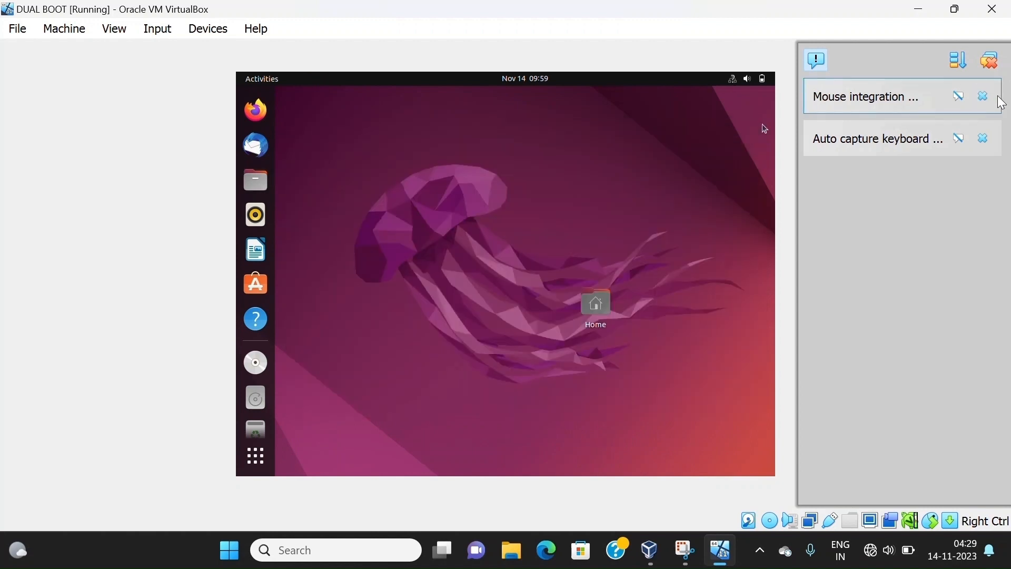
Dismiss VirtualBox's mouse integration and auto capture keyboard notifications
click(984, 96)
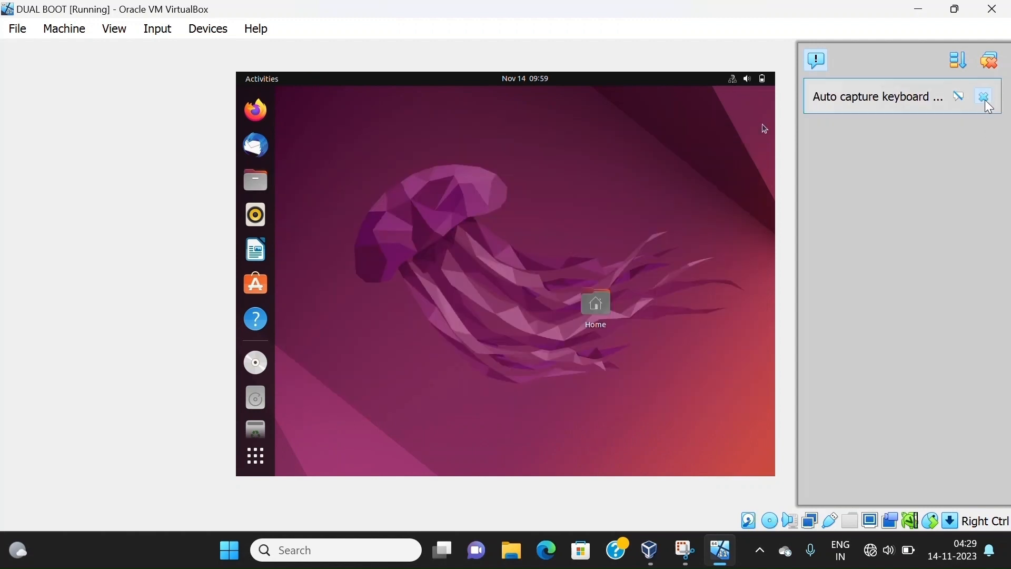
click(985, 98)
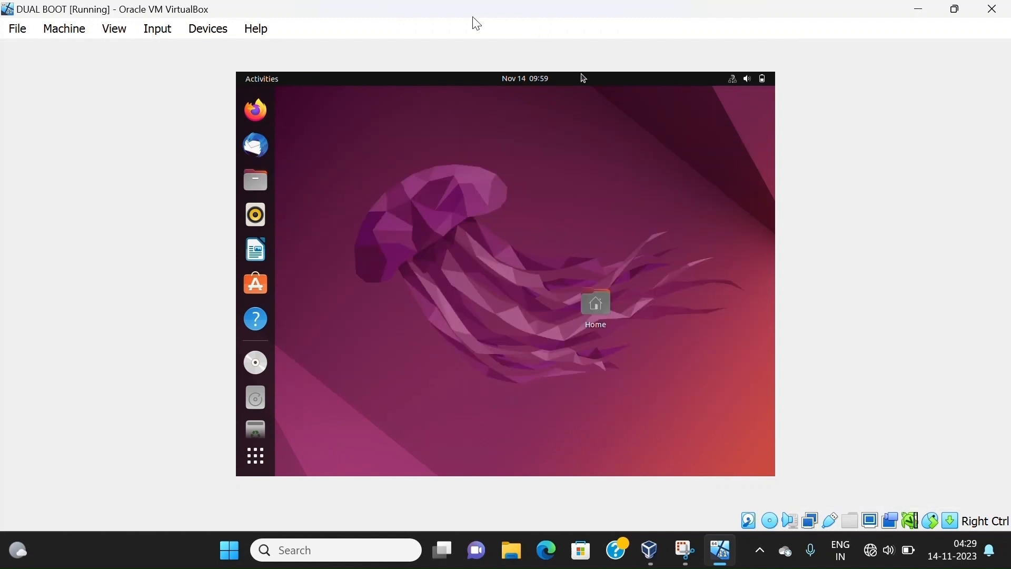